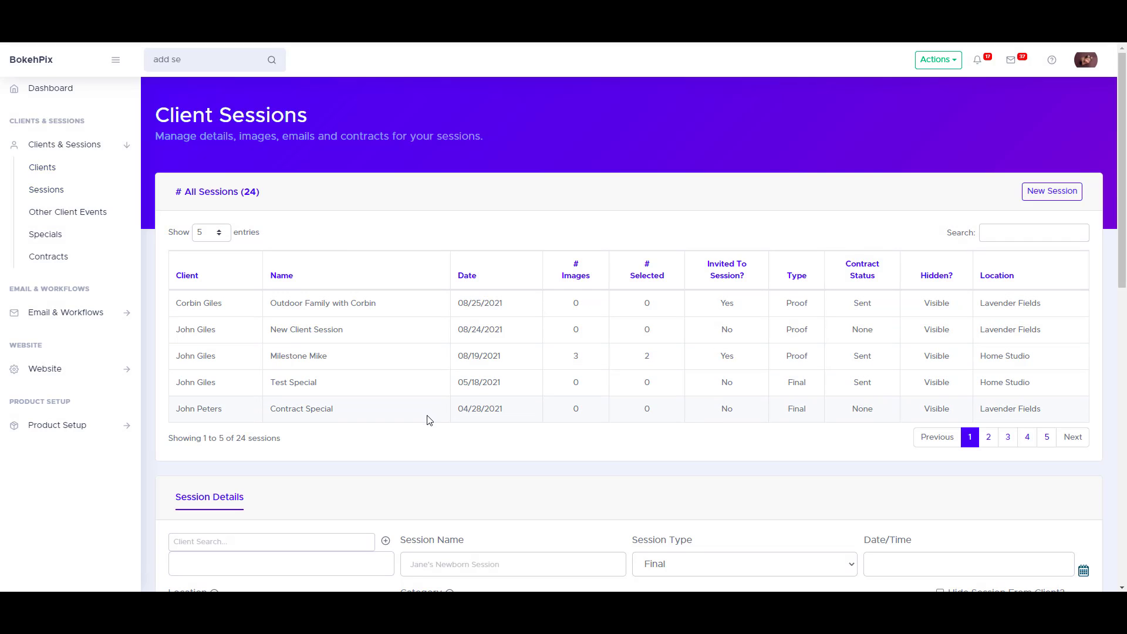
- Start a new client session, assign the existing client to it, and name it "Test New Session"
left_click(1047, 192)
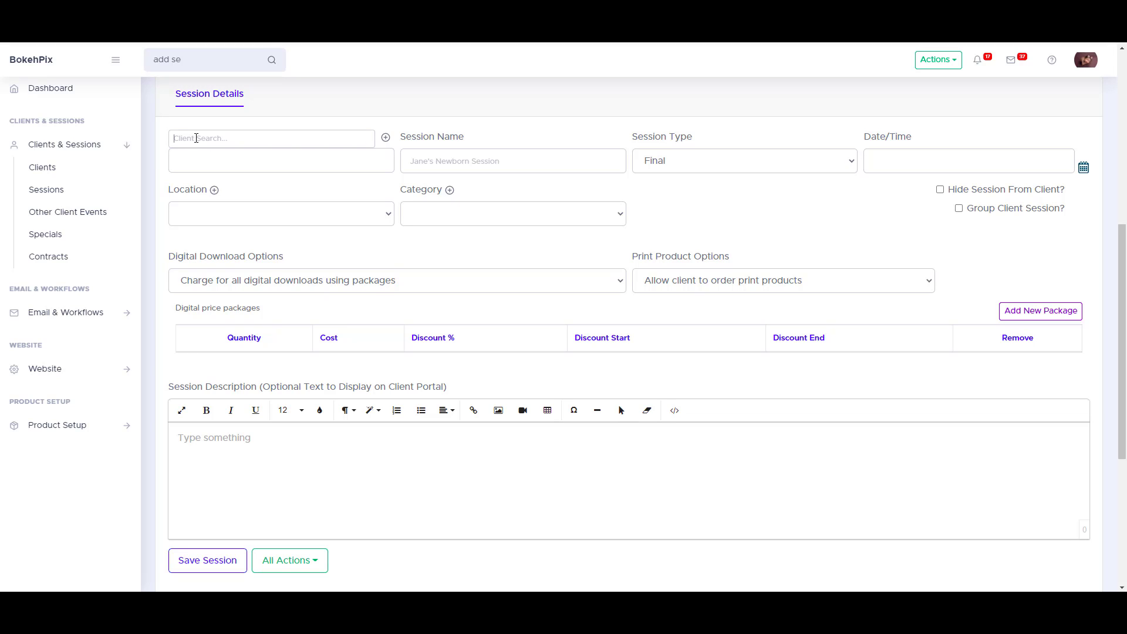
left_click(196, 138)
type("co")
key("Return")
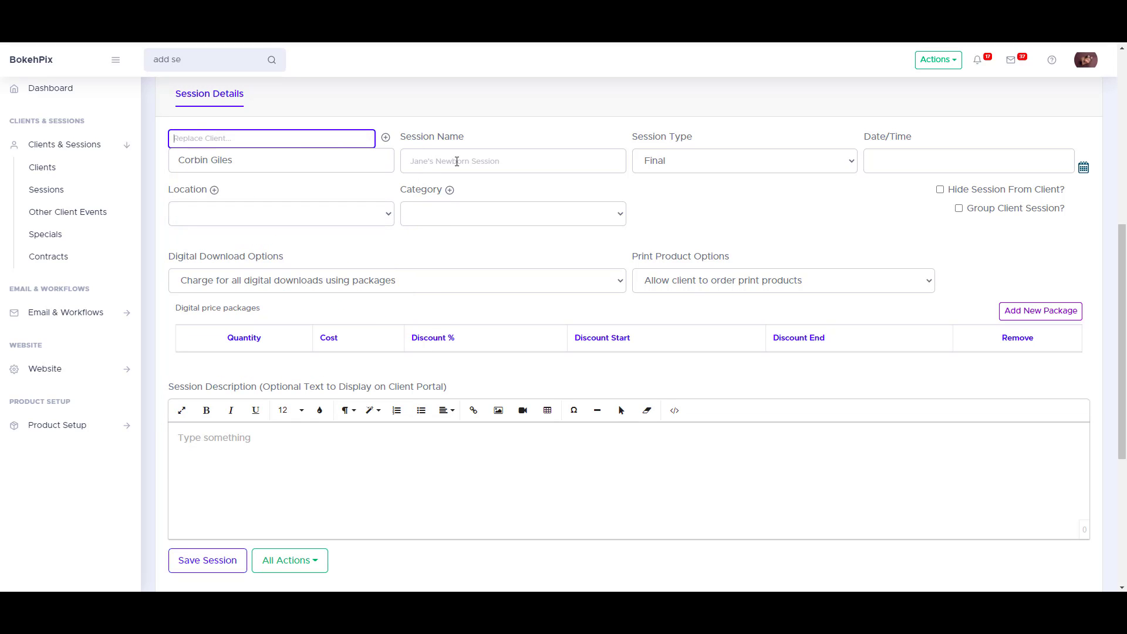
left_click(472, 162)
type("Test ")
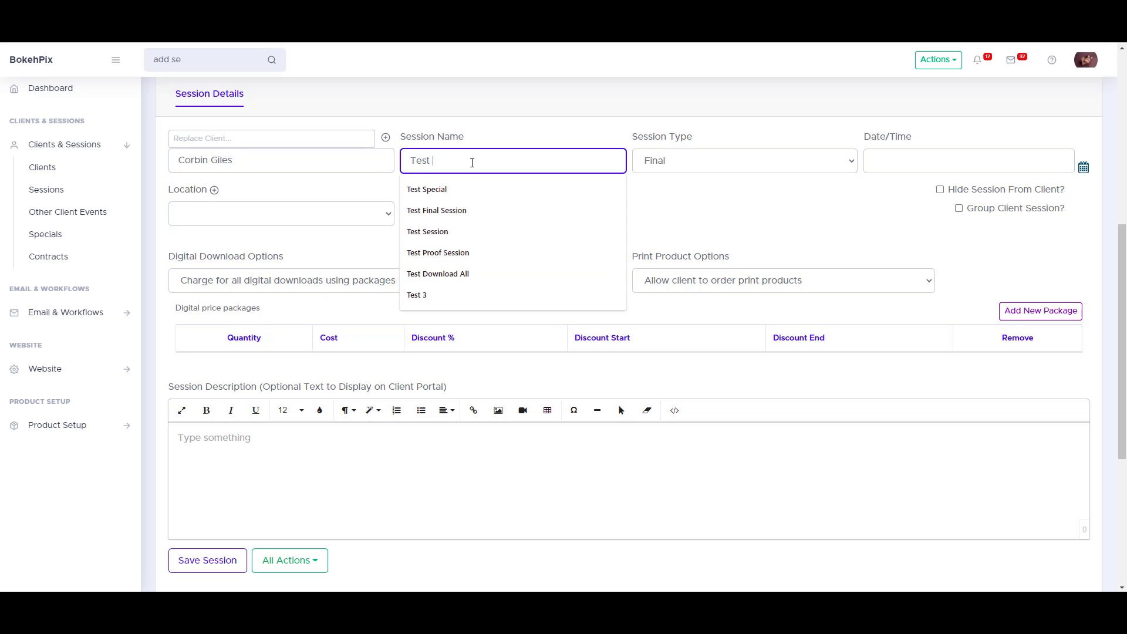
type("New Session")
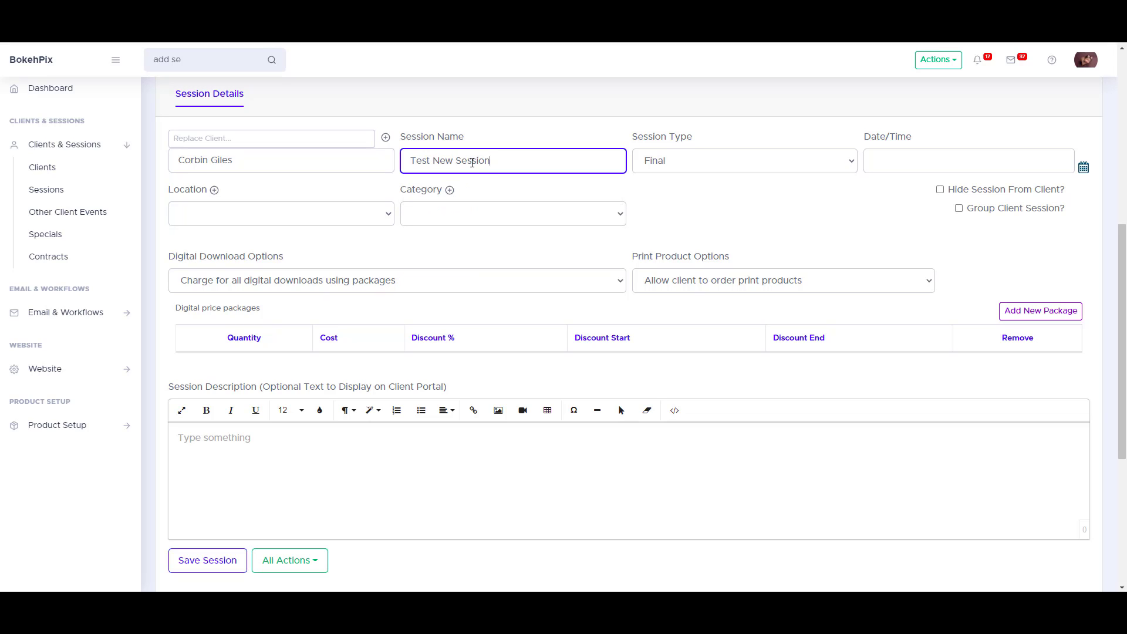
- Keep the session type as Final and set the session date and time to 08/25/2021 9:33 AM
left_click(715, 168)
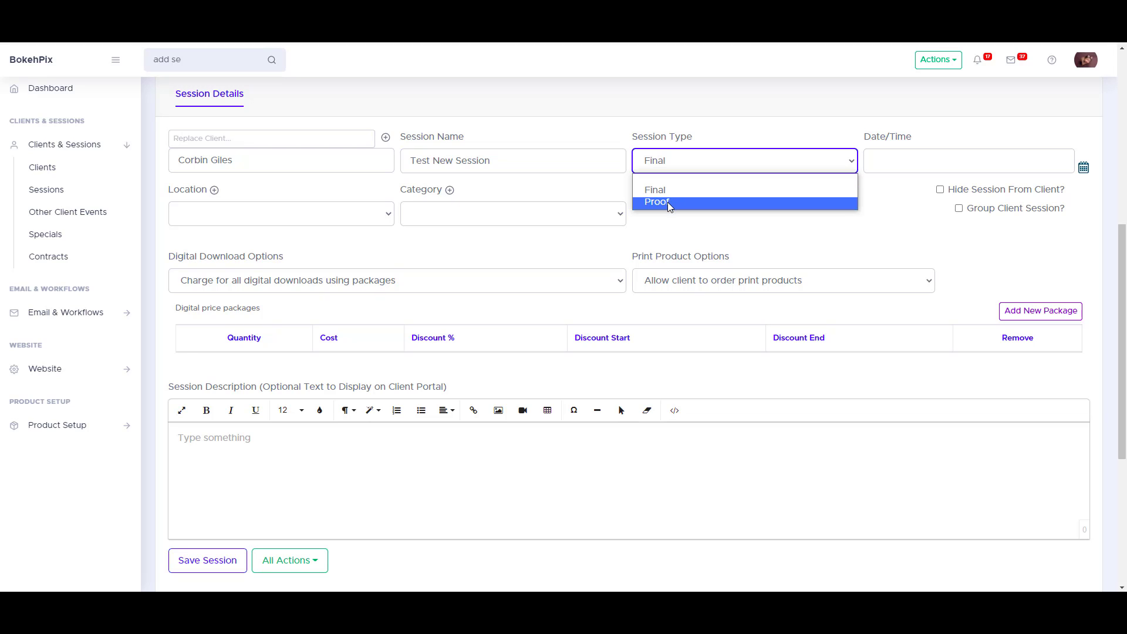
left_click(669, 190)
left_click(903, 166)
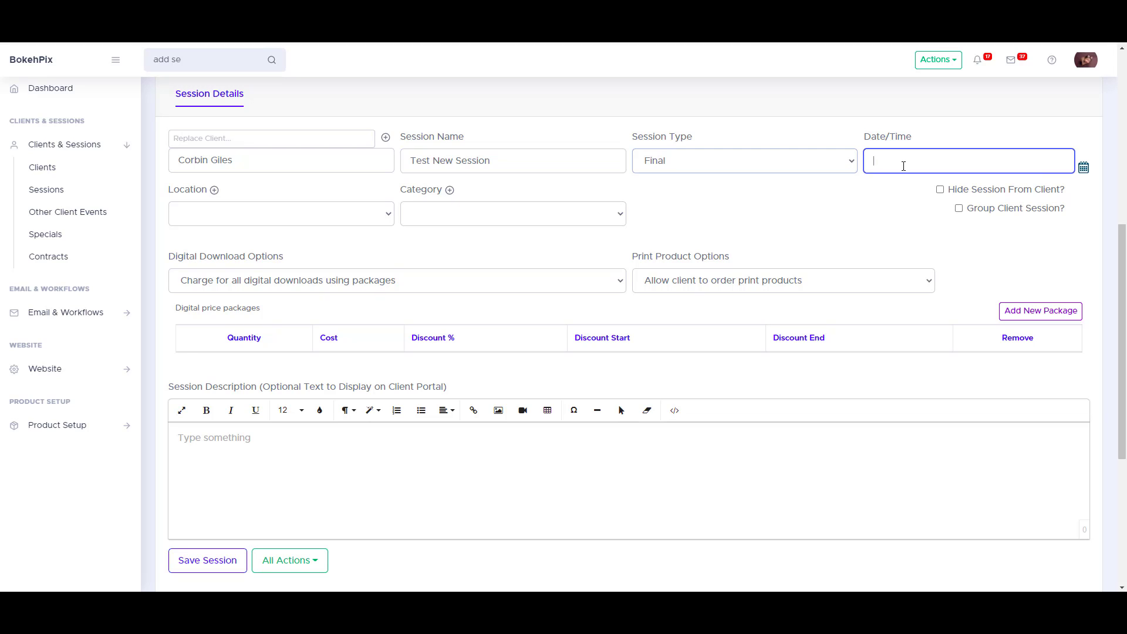
left_click(935, 259)
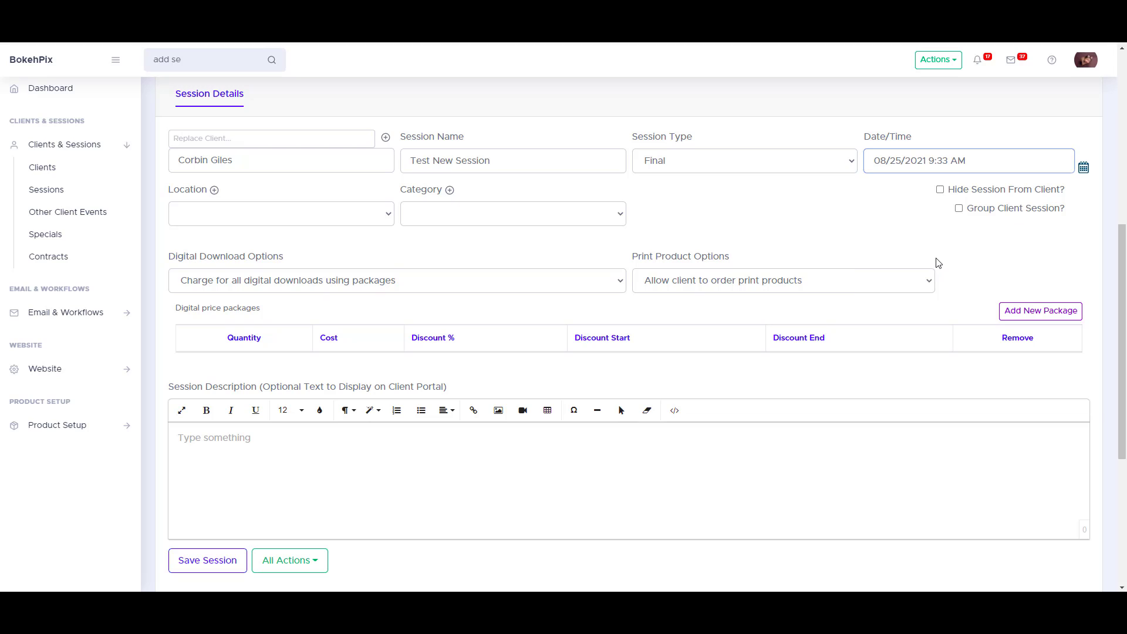
- Set the location to Lavender Fields and category to Outdoor Family, keeping the "Charge for all digital downloads using packages" option
left_click(292, 221)
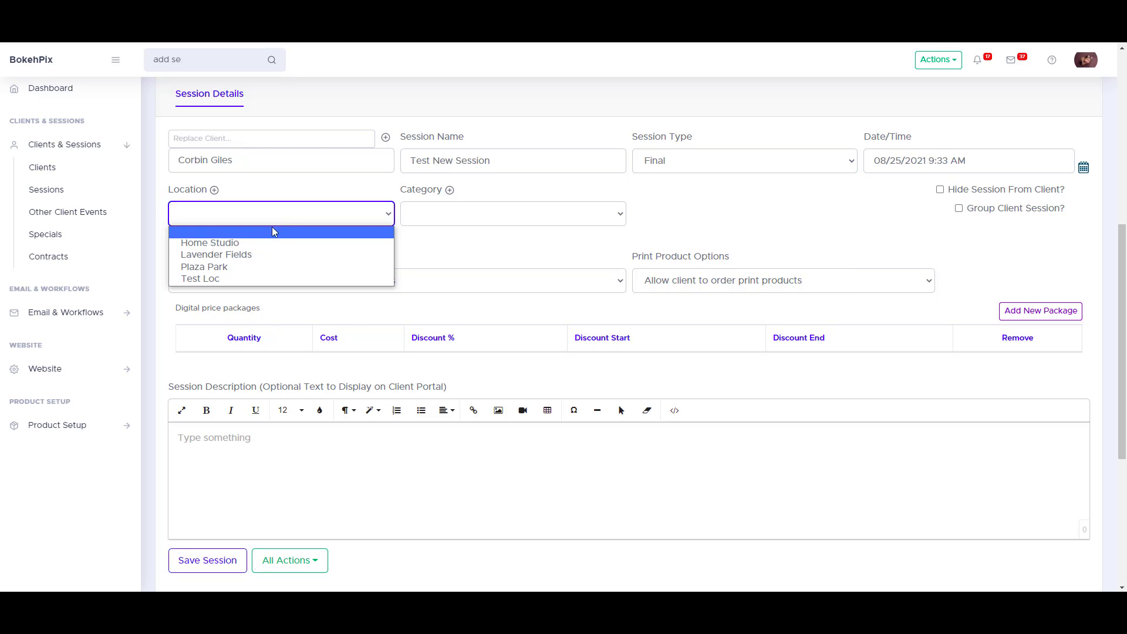
left_click(232, 254)
left_click(439, 215)
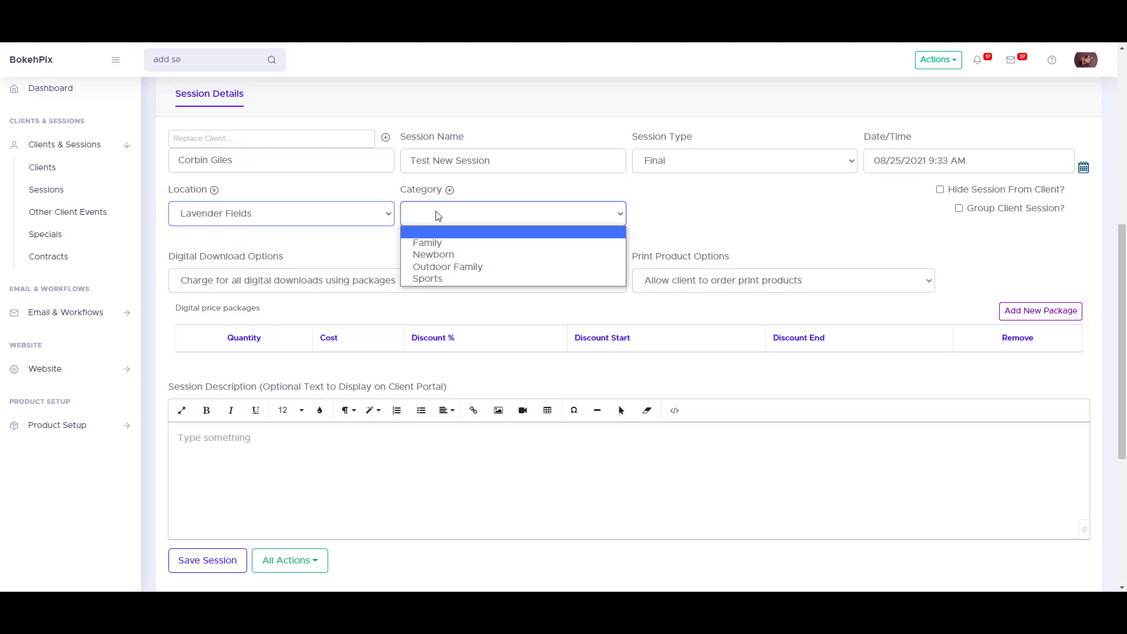
left_click(448, 267)
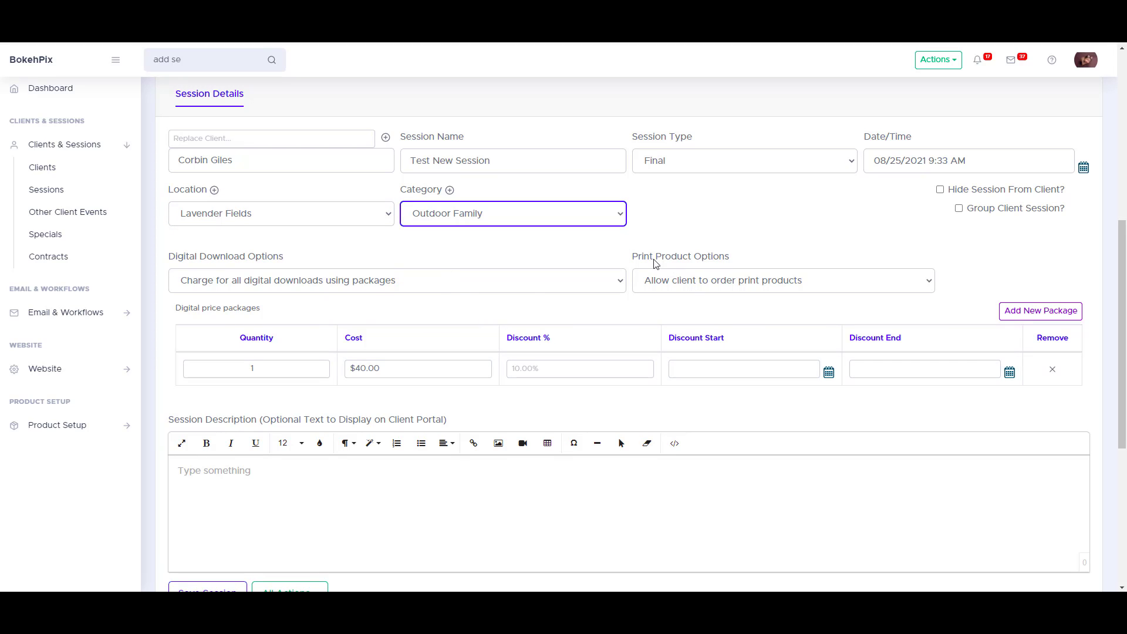
left_click(231, 288)
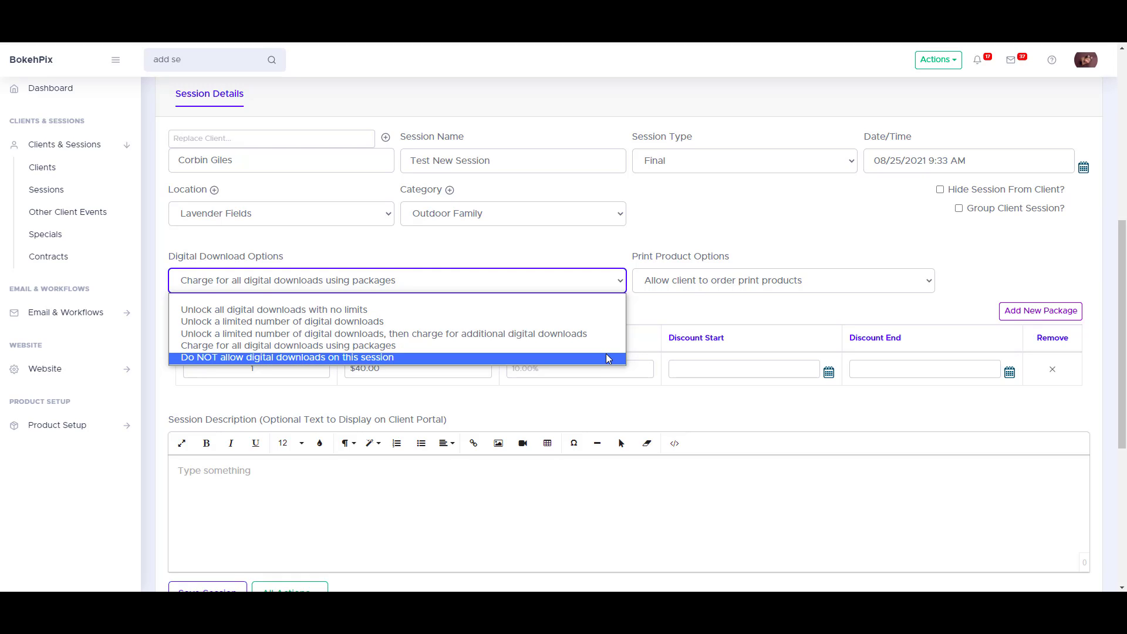
left_click(481, 345)
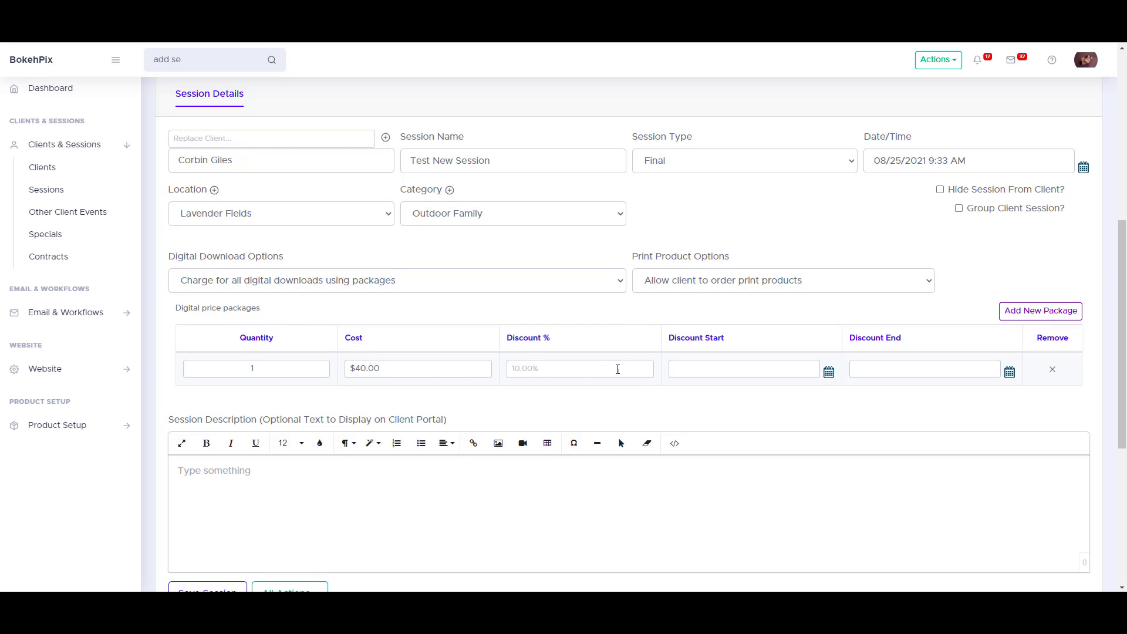
- Add a digital price package with quantity 5 and a cost of $150, and save the session
left_click(1005, 316)
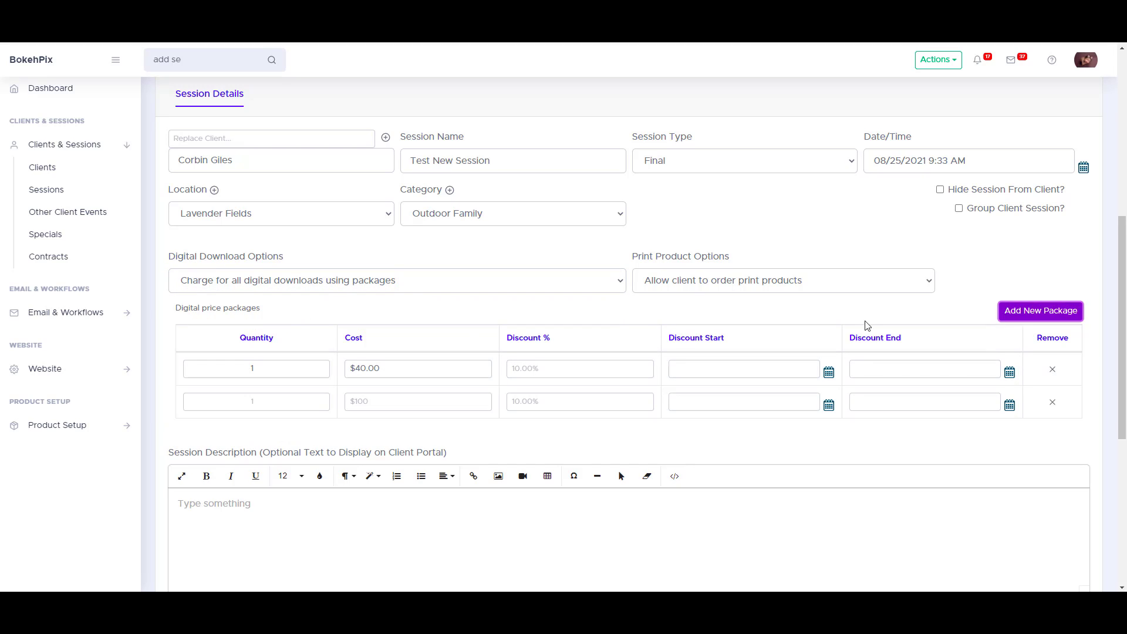
double_click(279, 402)
type("5")
left_click(409, 405)
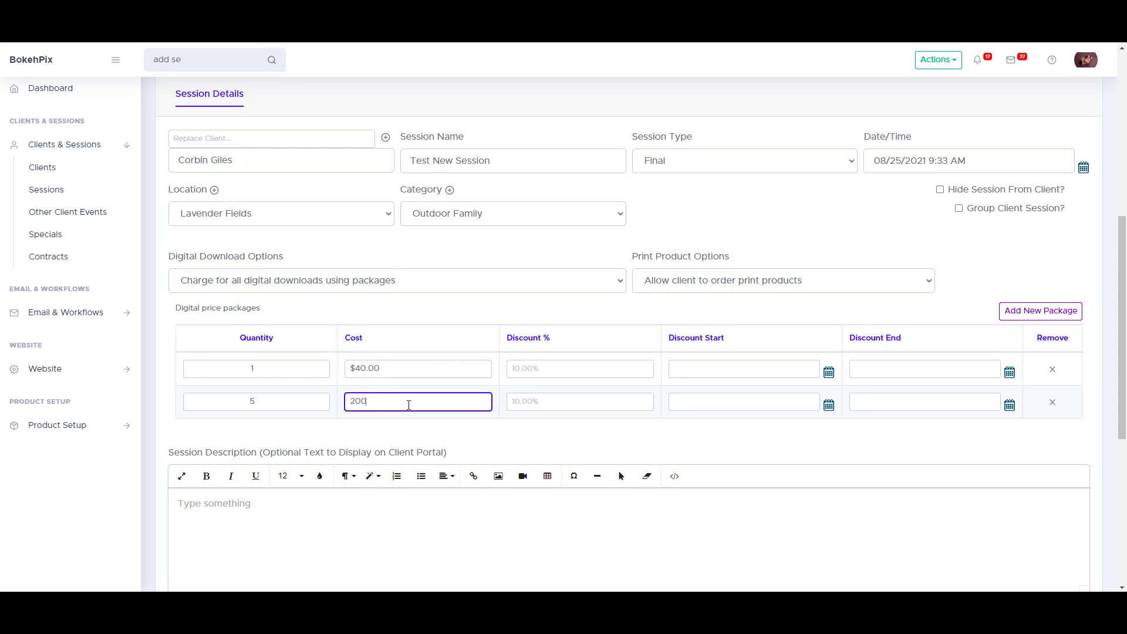
left_click_drag(409, 405, 331, 407)
type("150")
left_click(499, 355)
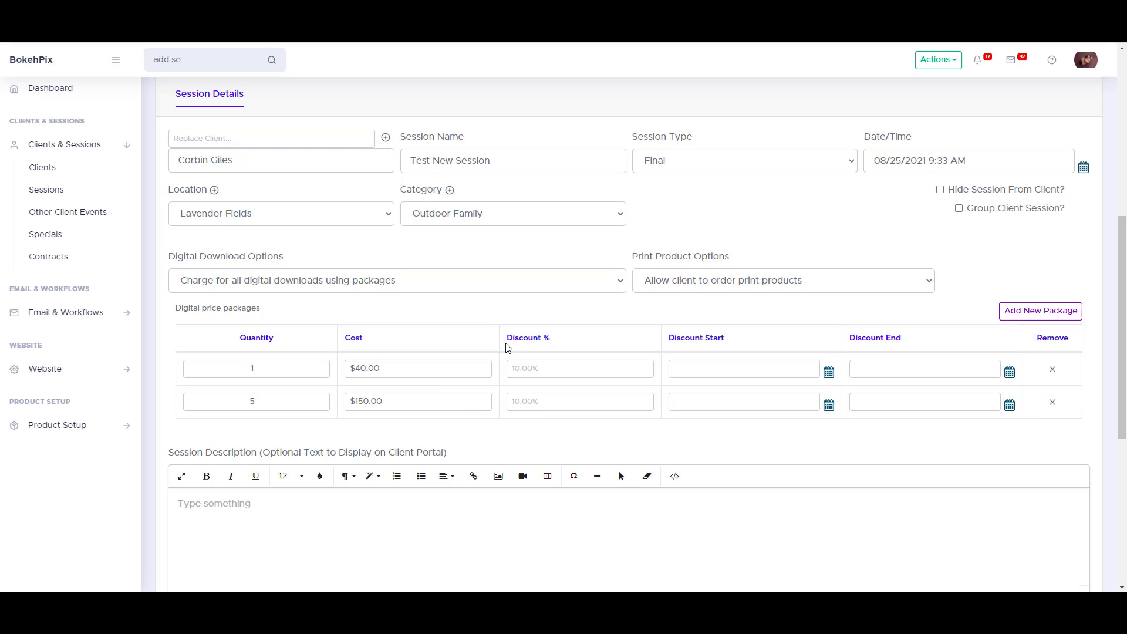
scroll(511, 352, "down", 3)
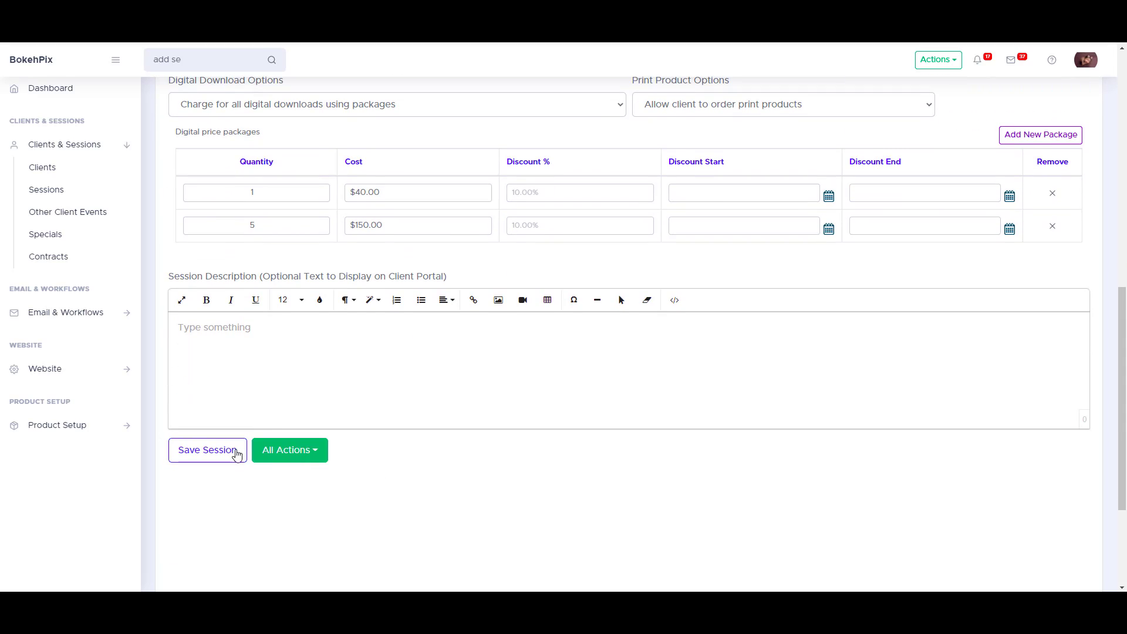
left_click(200, 450)
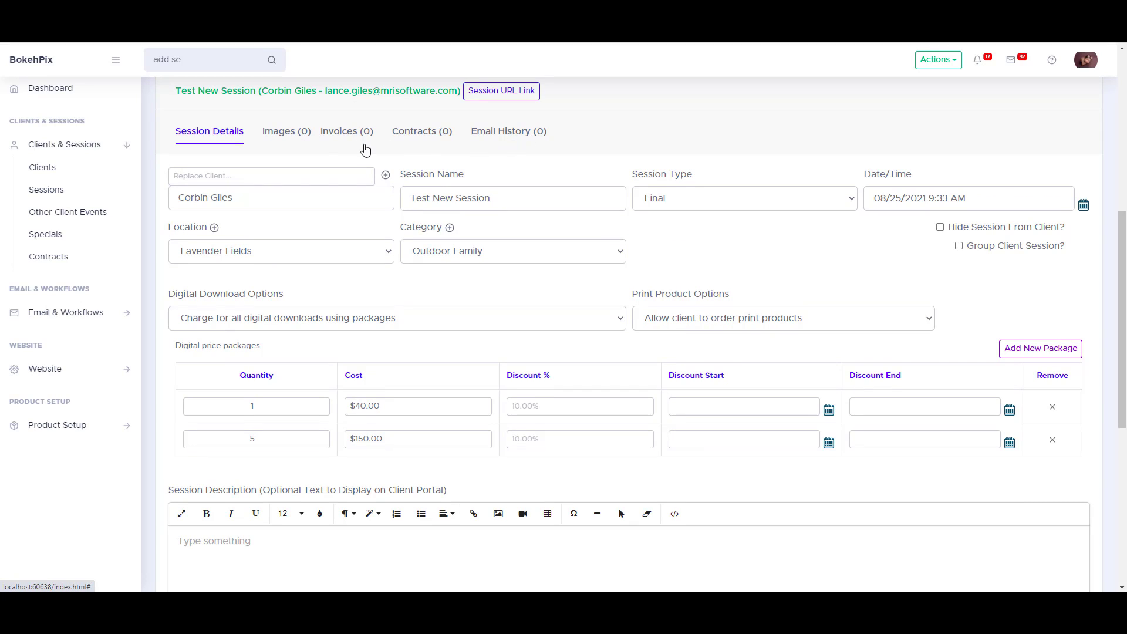
- Review the saved session's invoices, contracts, email history and available session actions
left_click(336, 137)
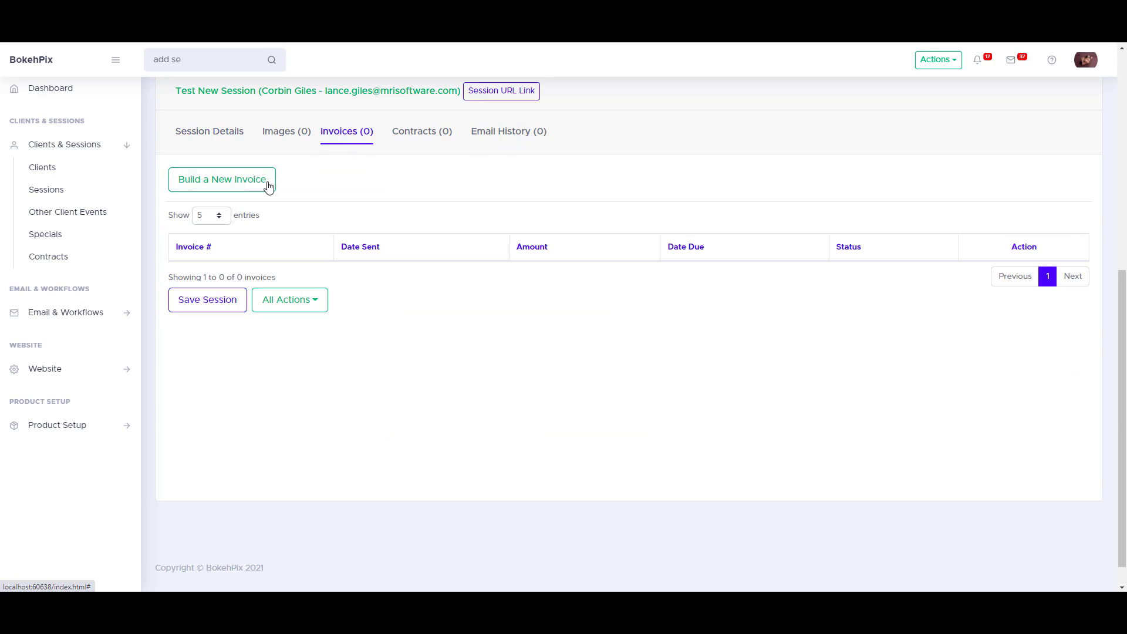
left_click(426, 134)
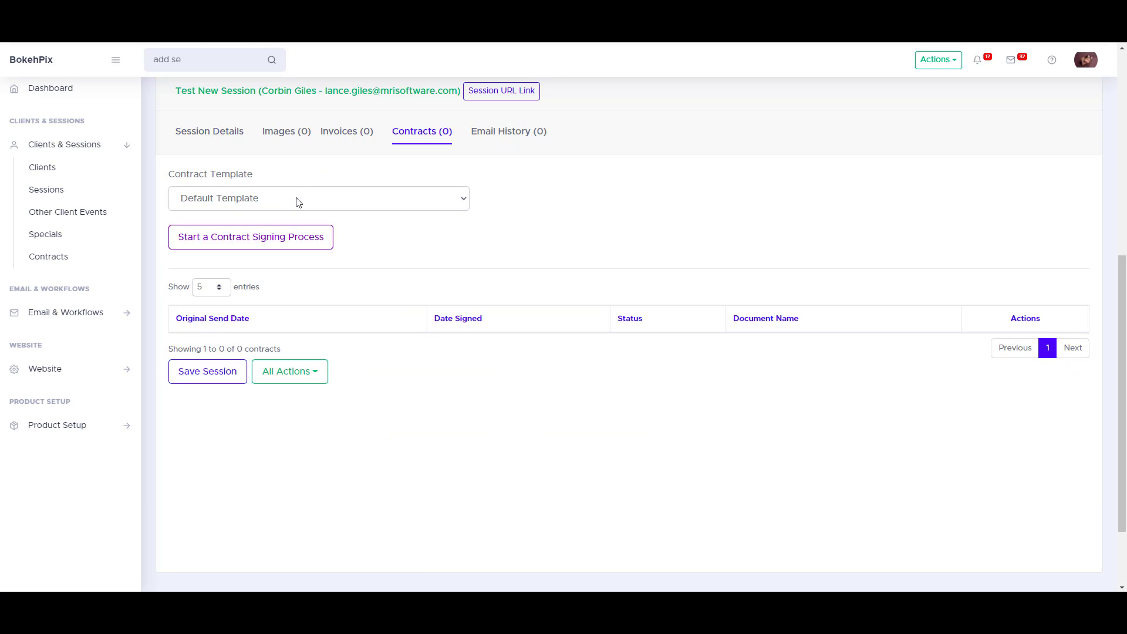
left_click(491, 132)
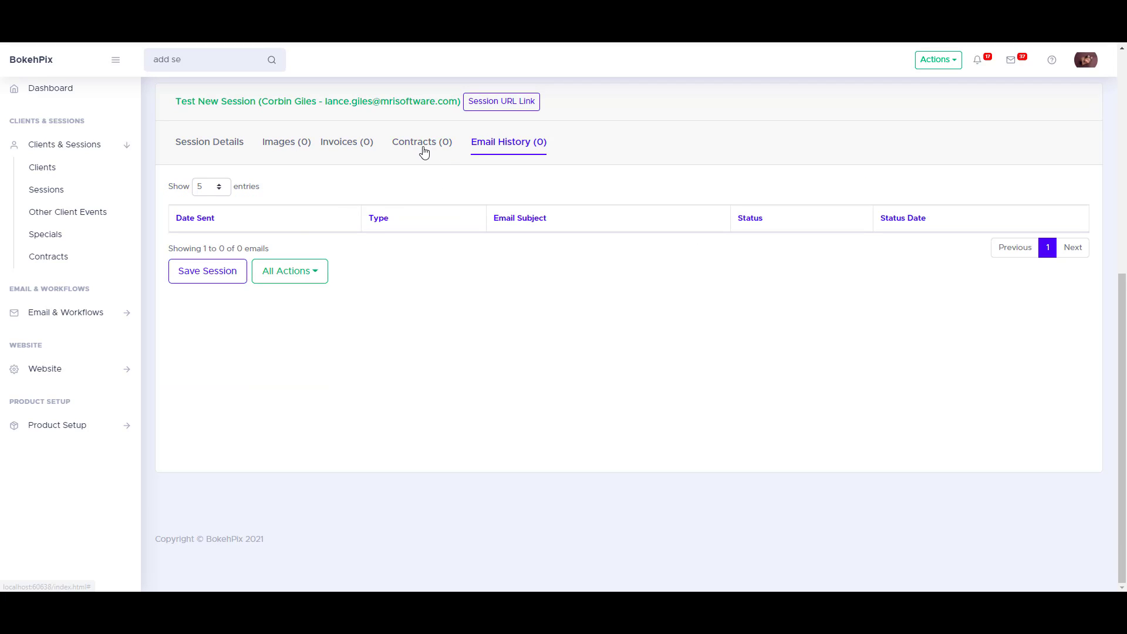
left_click(344, 145)
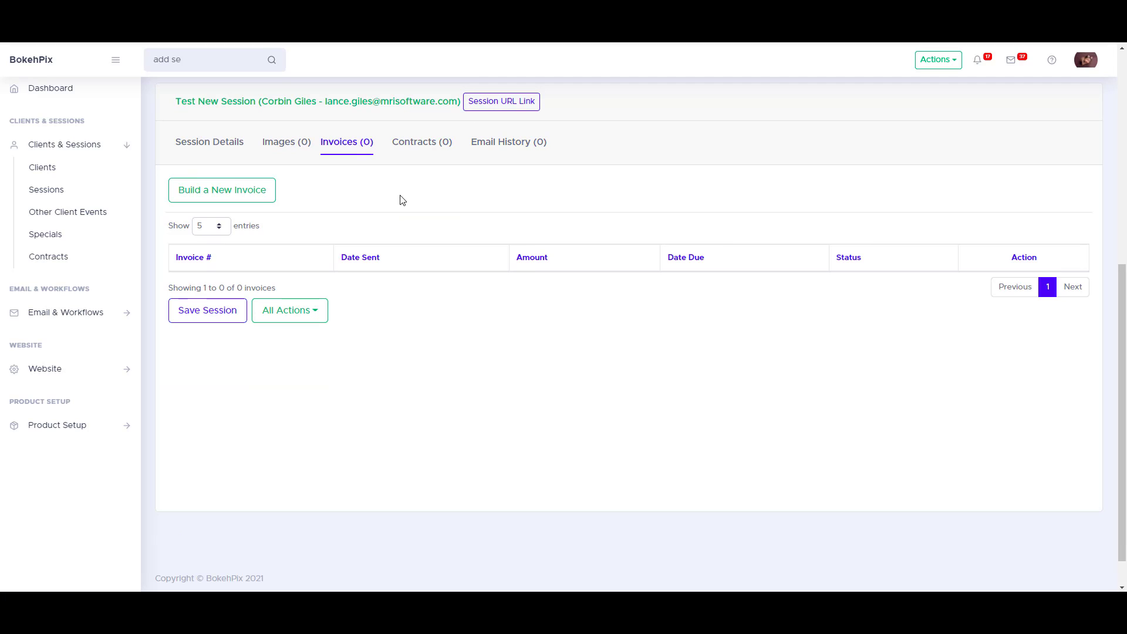
left_click(323, 311)
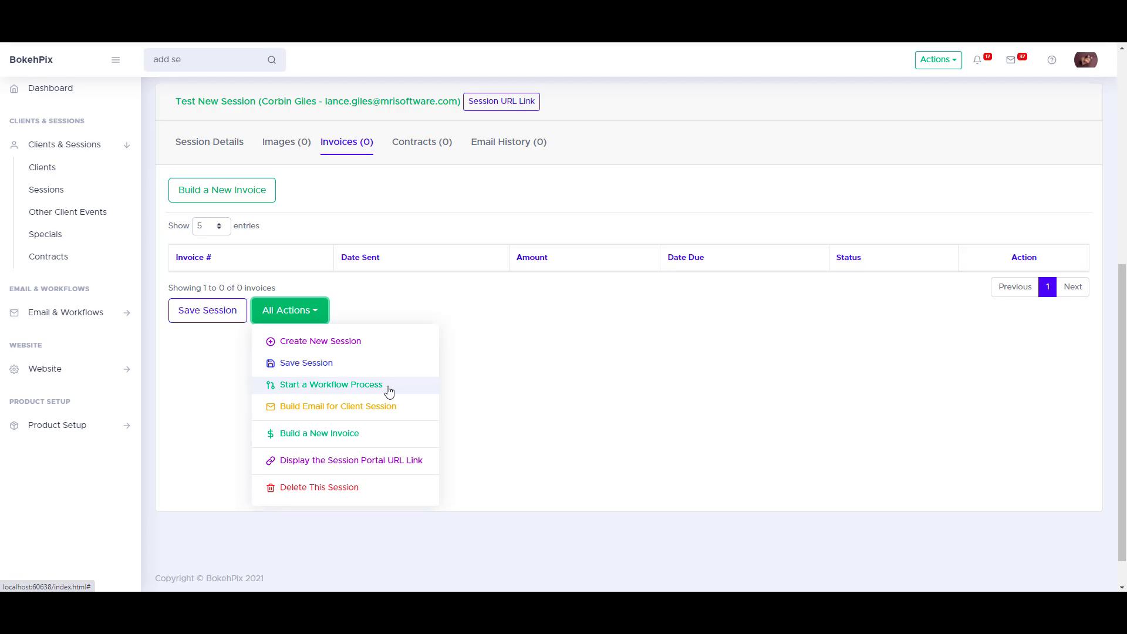
left_click(405, 310)
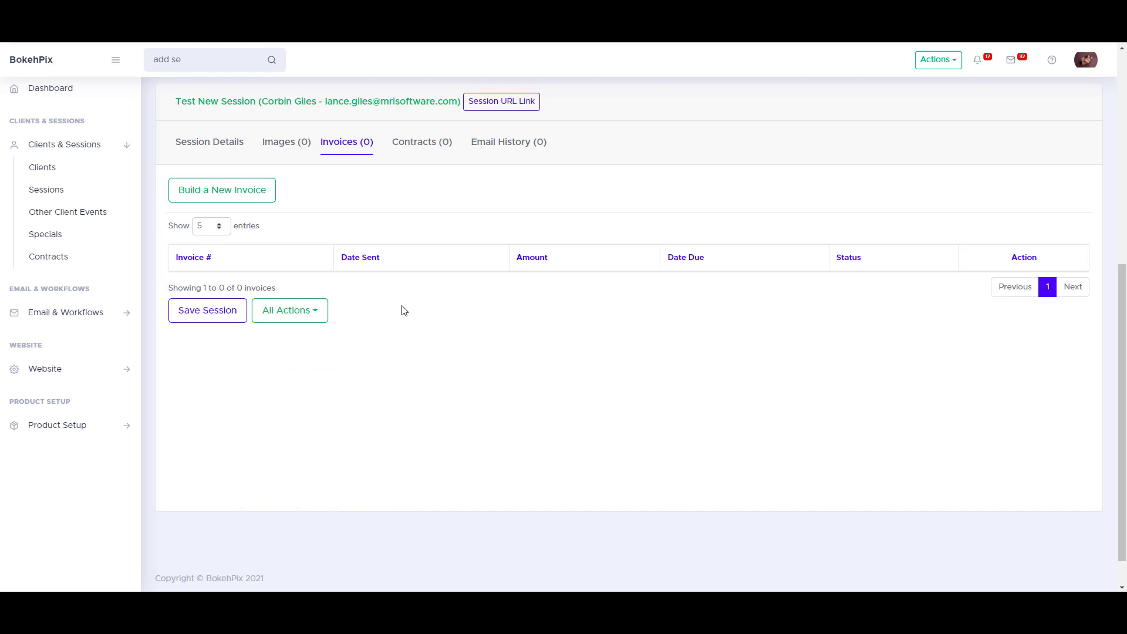
- Start a new invoice for the session and add the client's first name to the "Thank You" memo
left_click(239, 197)
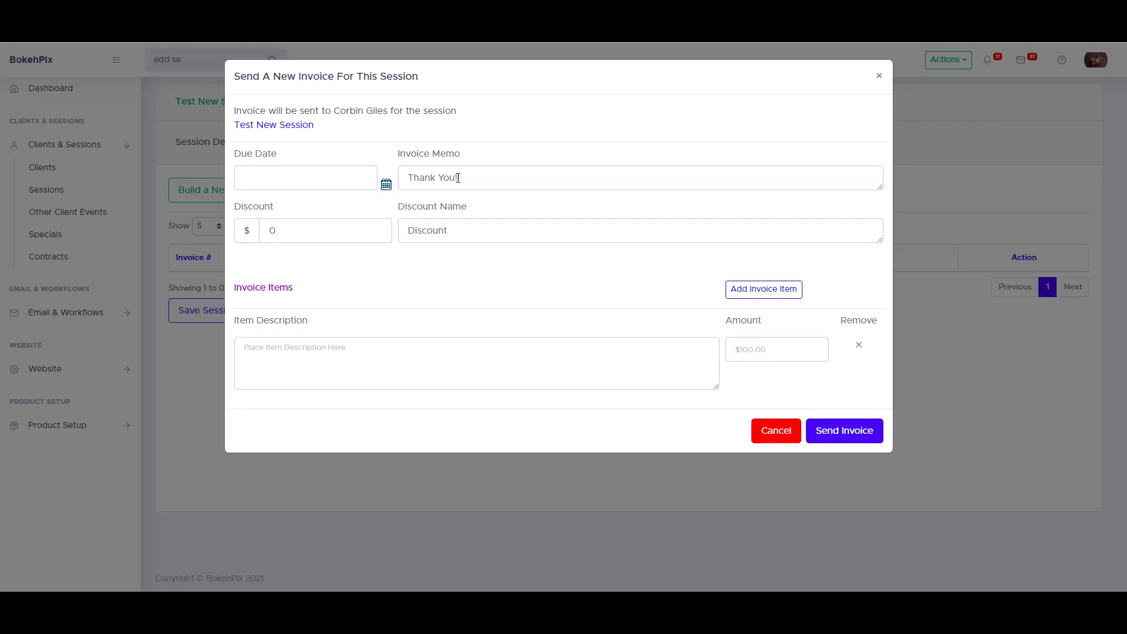
left_click(495, 174)
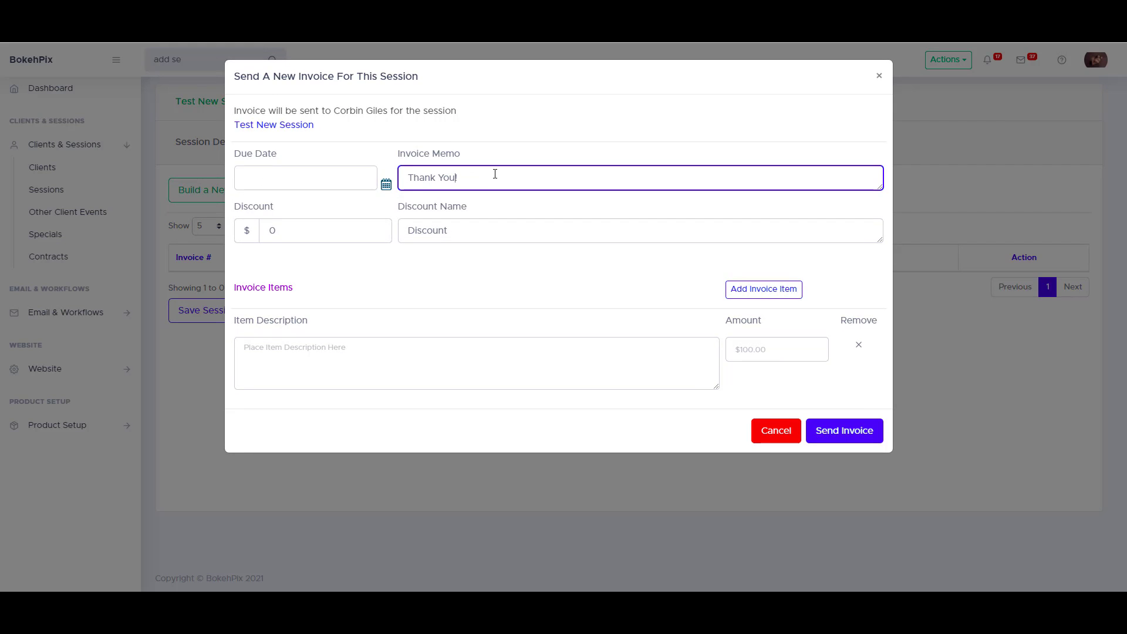
type("Corbin!")
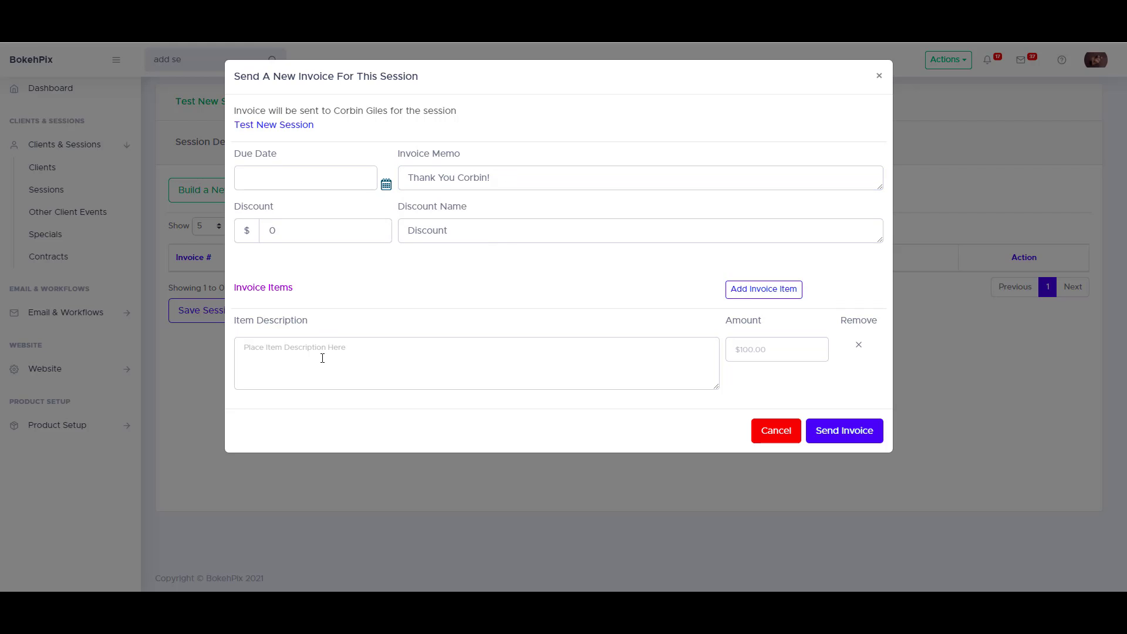
- Fill in the invoice item as an Outdoor Session deposit for $150 and send the invoice
left_click(346, 361)
type("Outdoor")
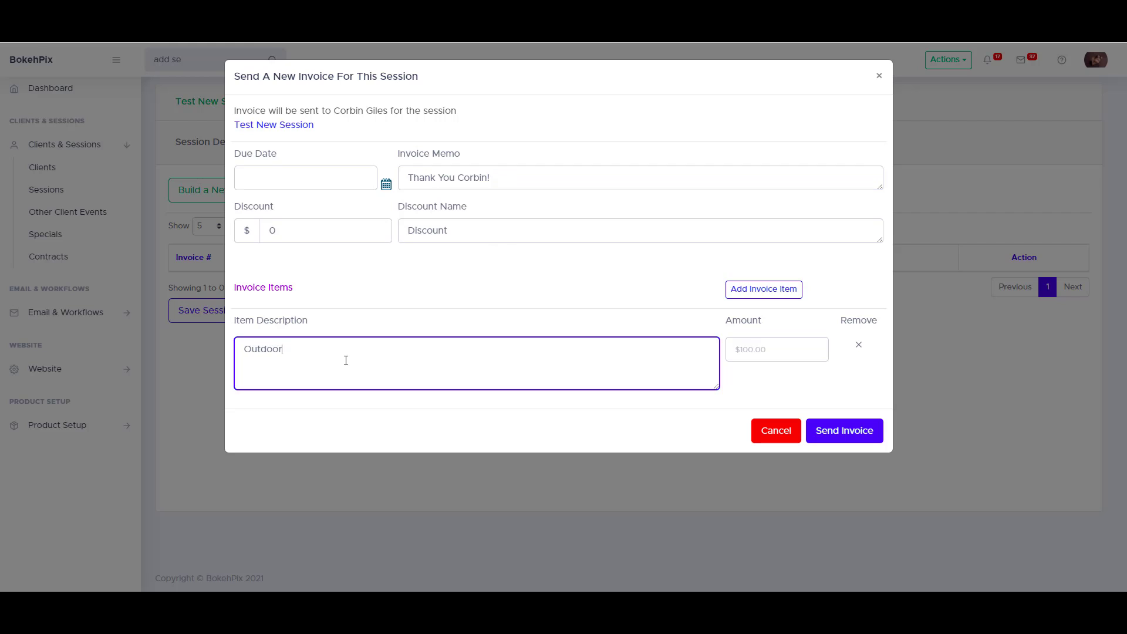
type(" Session")
key("Tab")
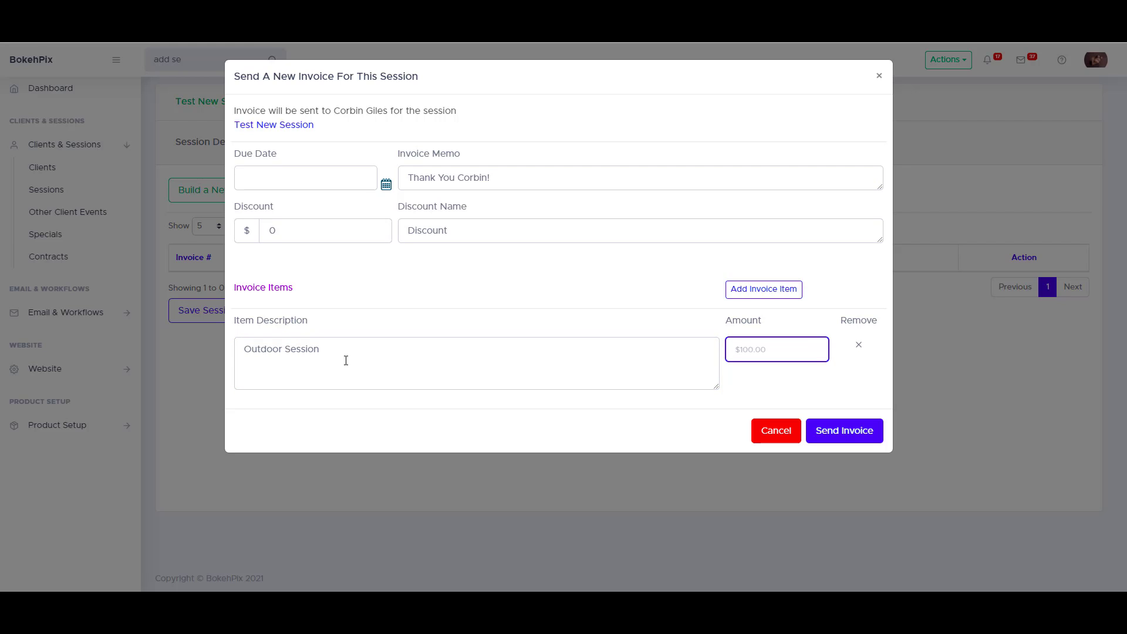
type("150")
left_click(493, 354)
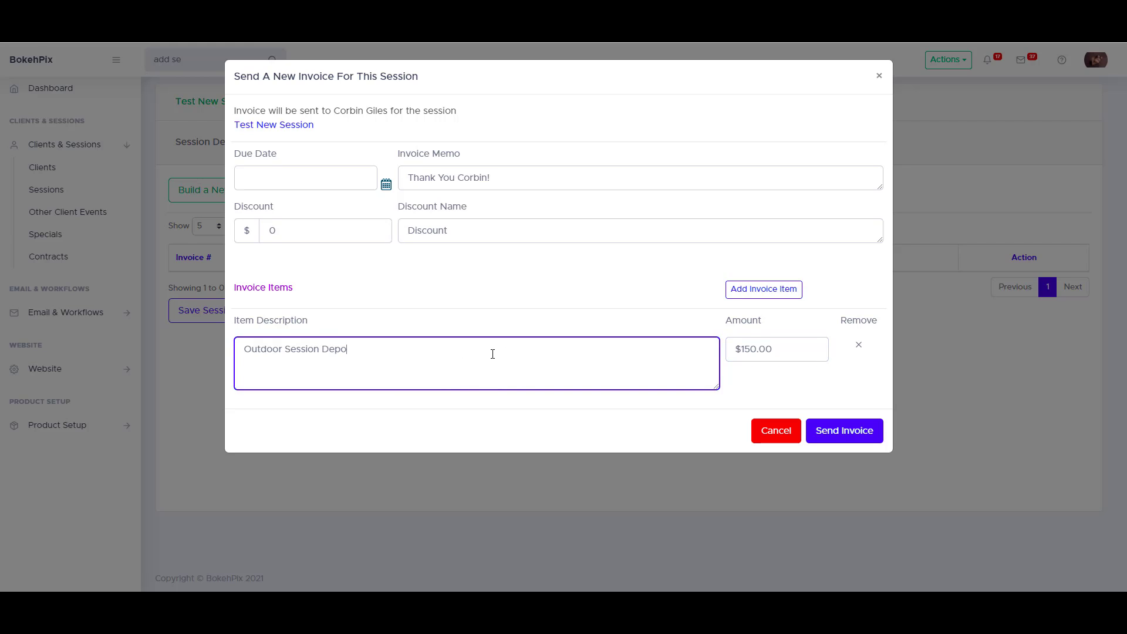
left_click(845, 431)
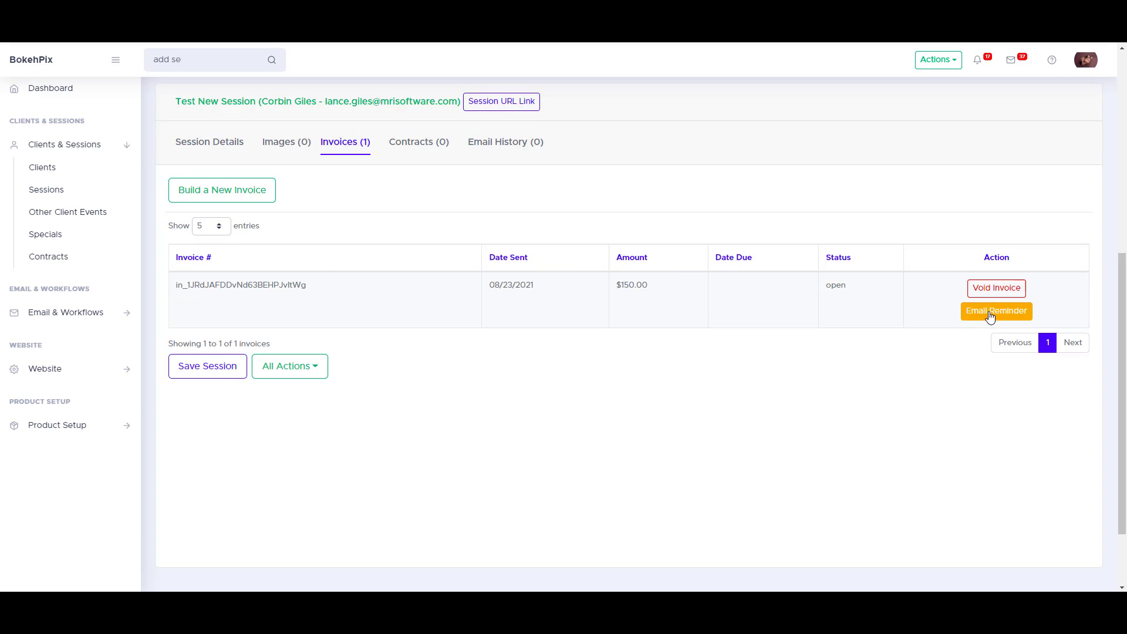
- Build a client email for the session from the Session Reminder (Default) template and highlight the ##Session_Name## placeholder in its body
left_click(302, 368)
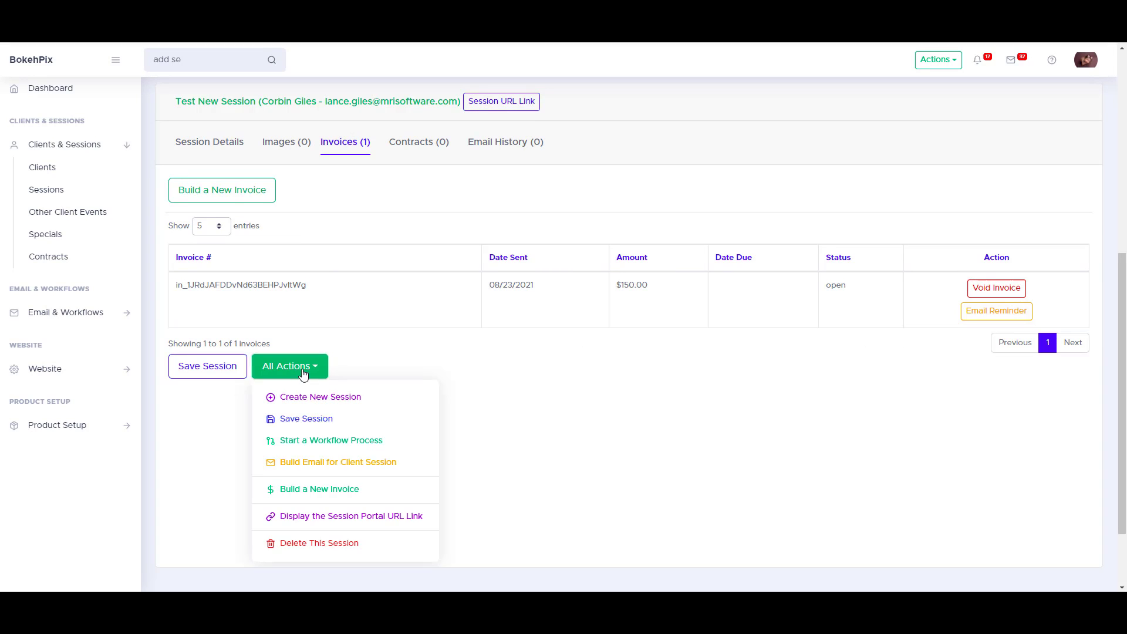
left_click(322, 460)
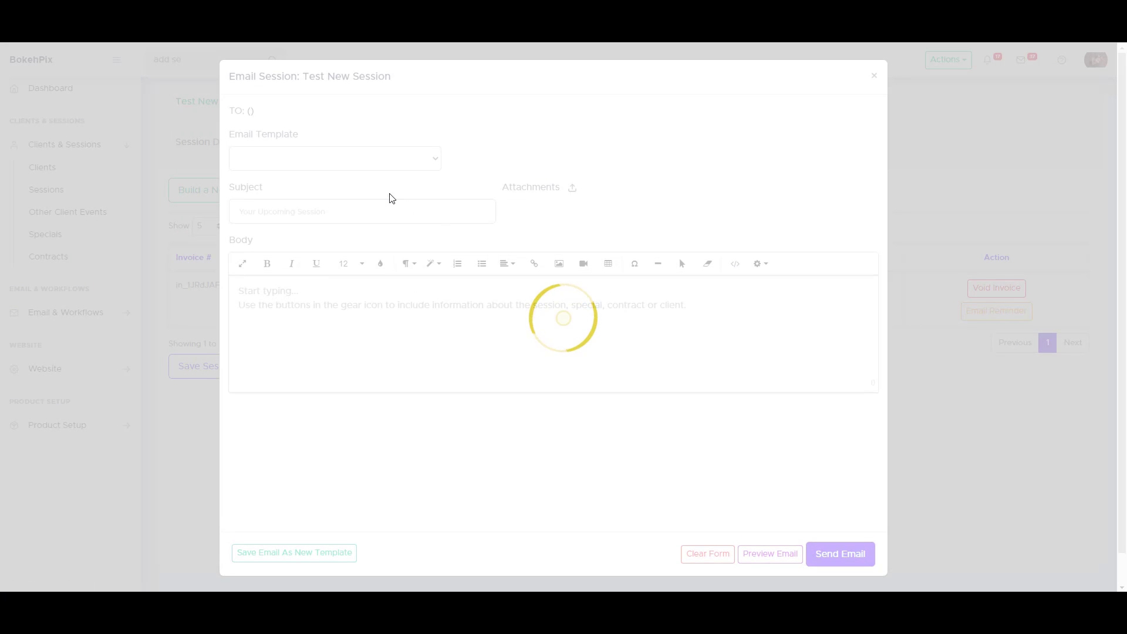
left_click(314, 159)
left_click(301, 188)
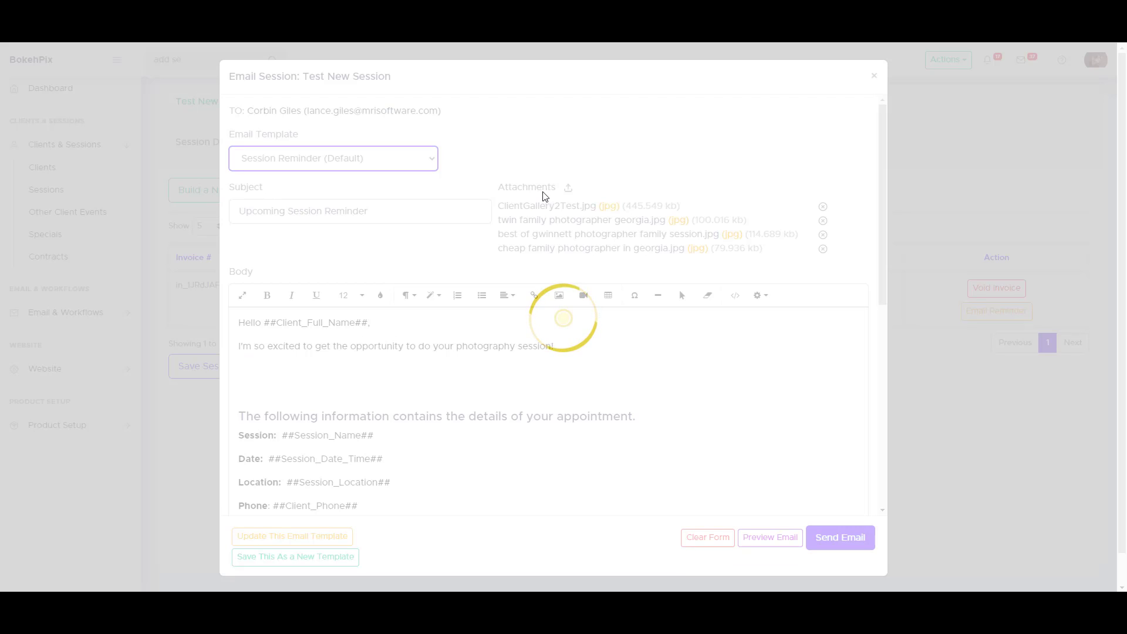
scroll(366, 331, "down", 2)
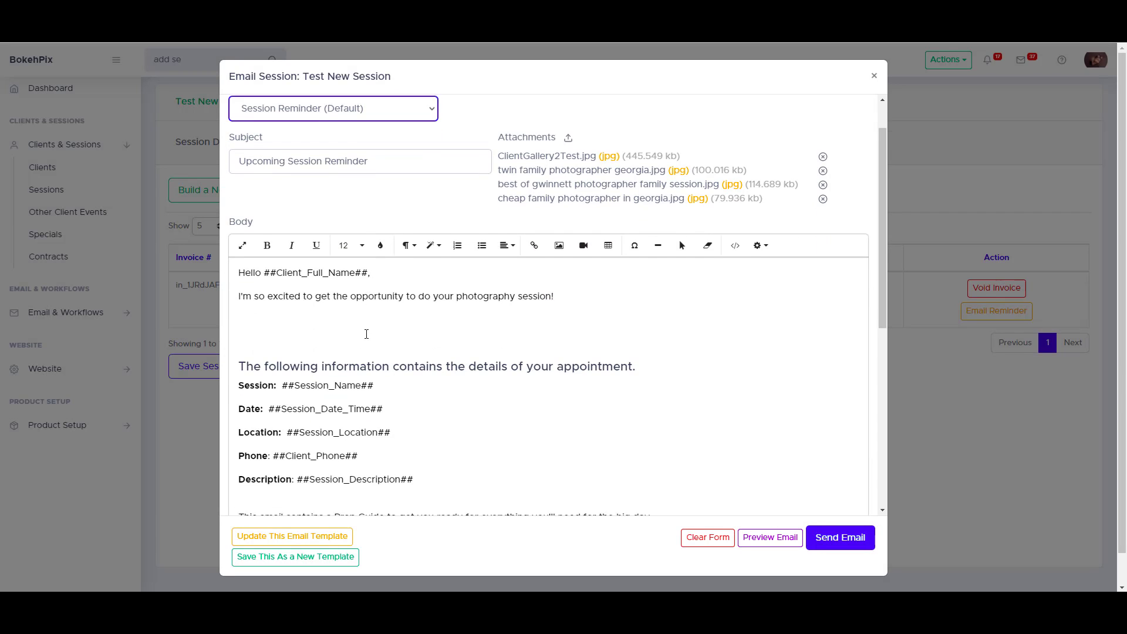
left_click_drag(385, 318, 278, 318)
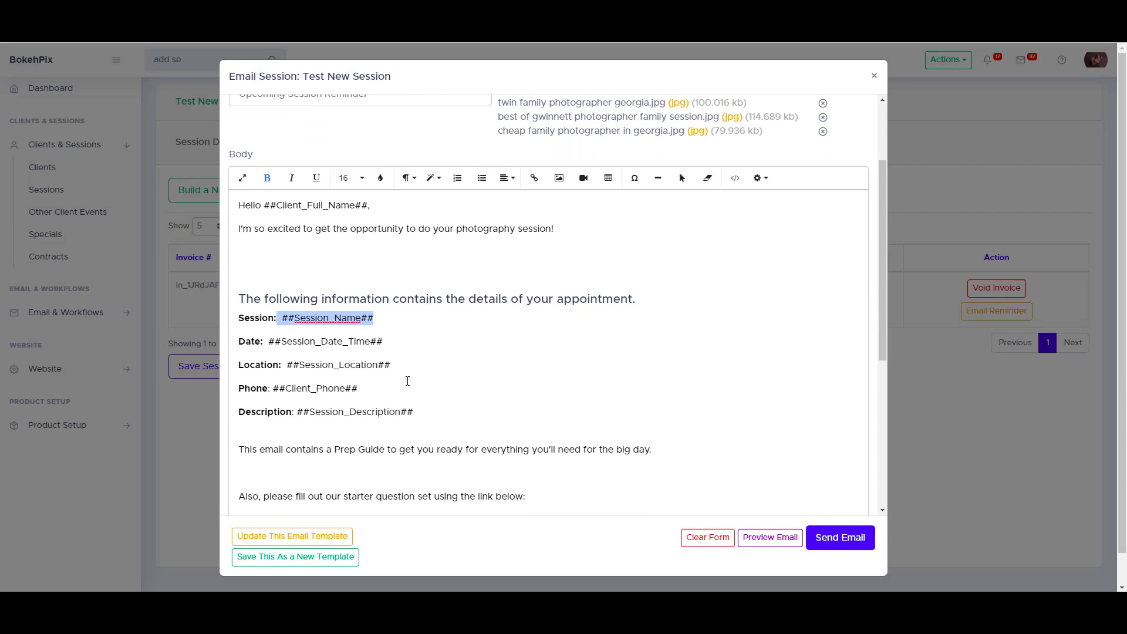
- Examine the placeholders in the reminder email's body and the list of session and client fields available for insertion
scroll(405, 375, "down", 1)
left_click(400, 334)
scroll(402, 337, "down", 1)
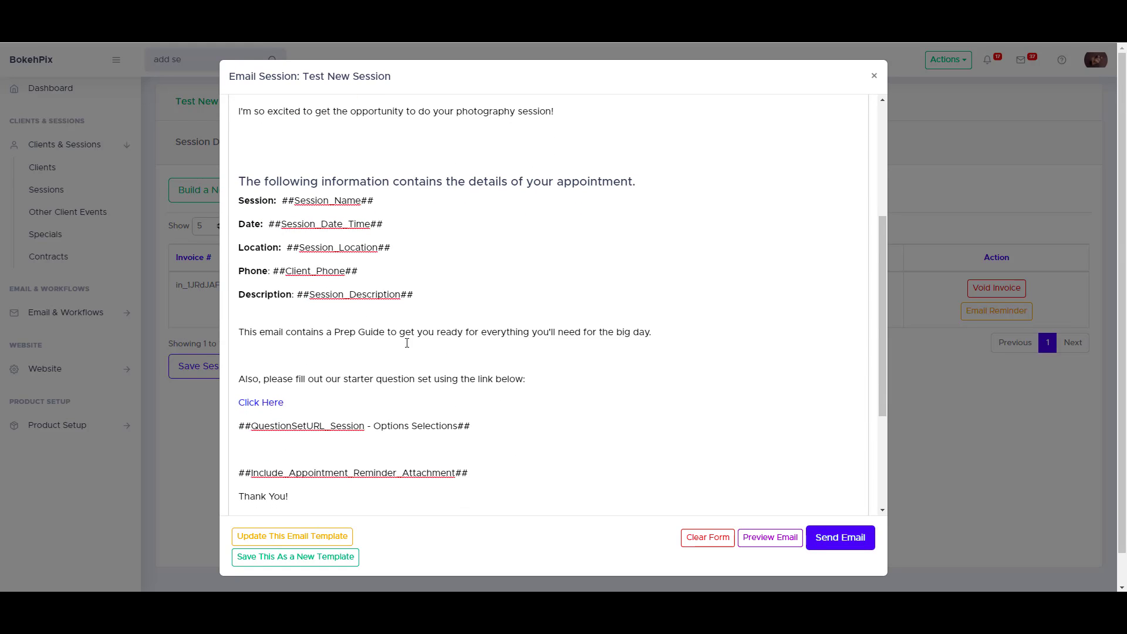
scroll(408, 343, "up", 4)
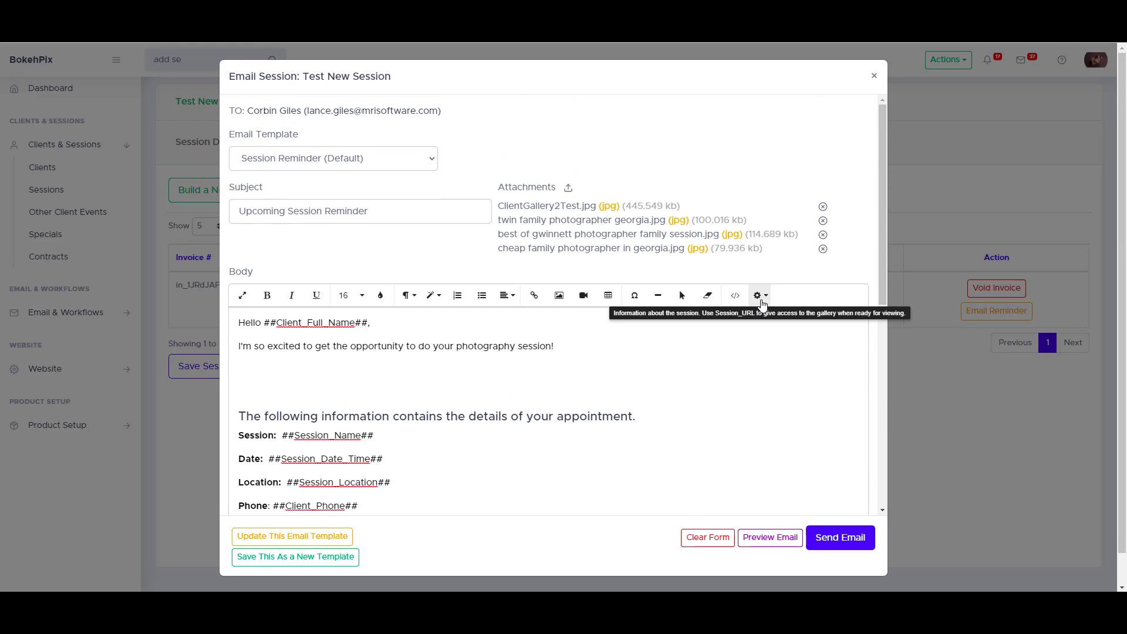
left_click(758, 296)
scroll(789, 423, "down", 5)
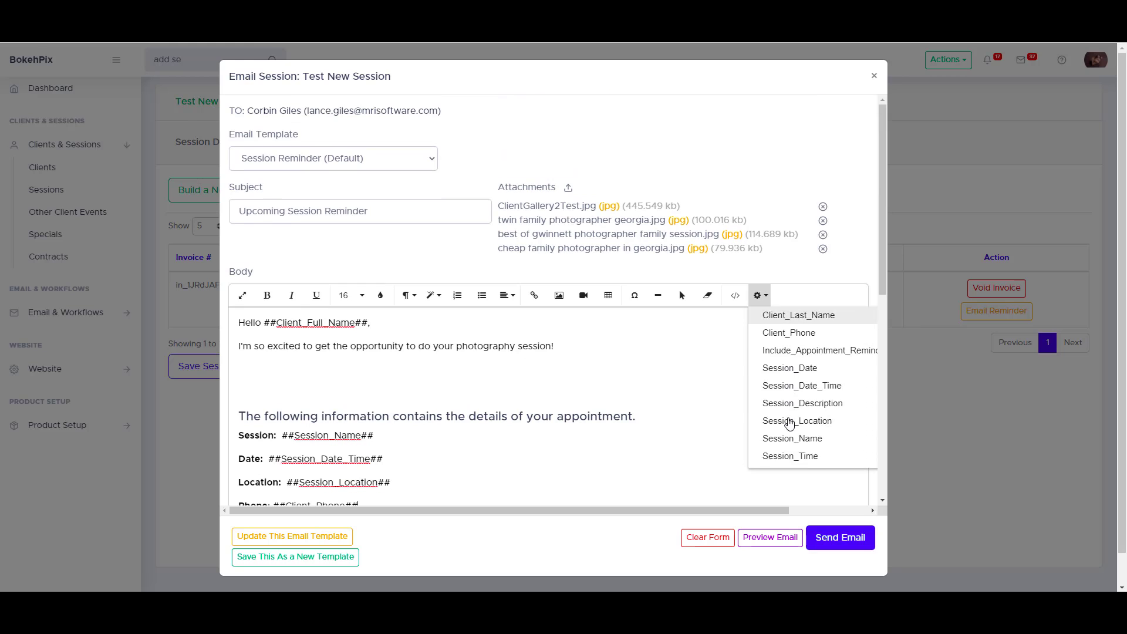
scroll(787, 423, "up", 5)
left_click(657, 393)
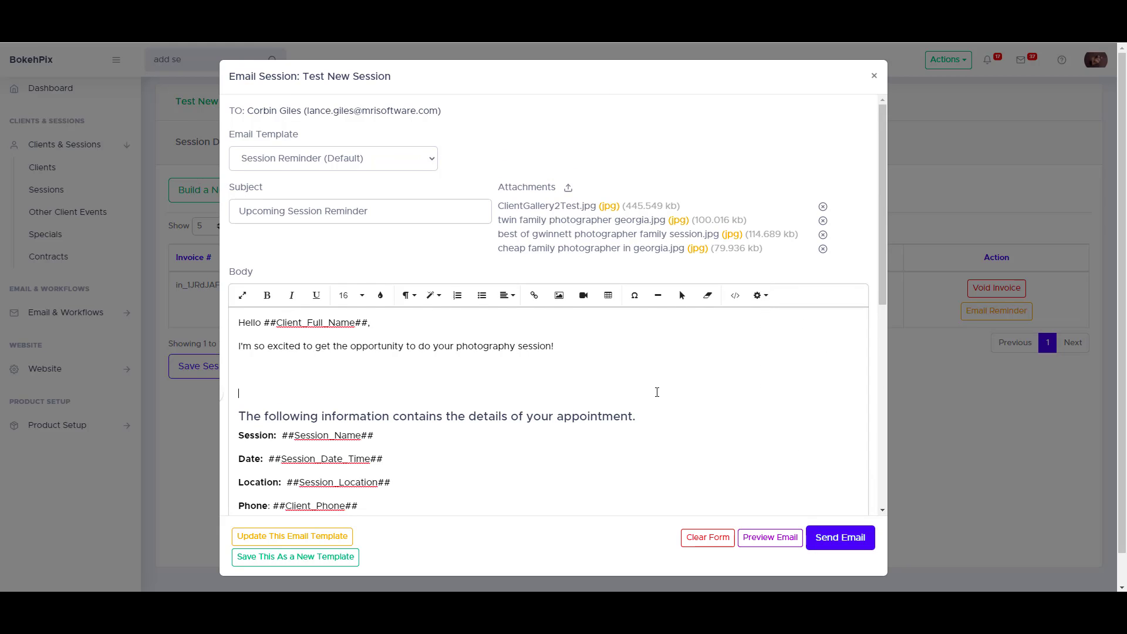
scroll(658, 392, "down", 5)
scroll(661, 392, "up", 5)
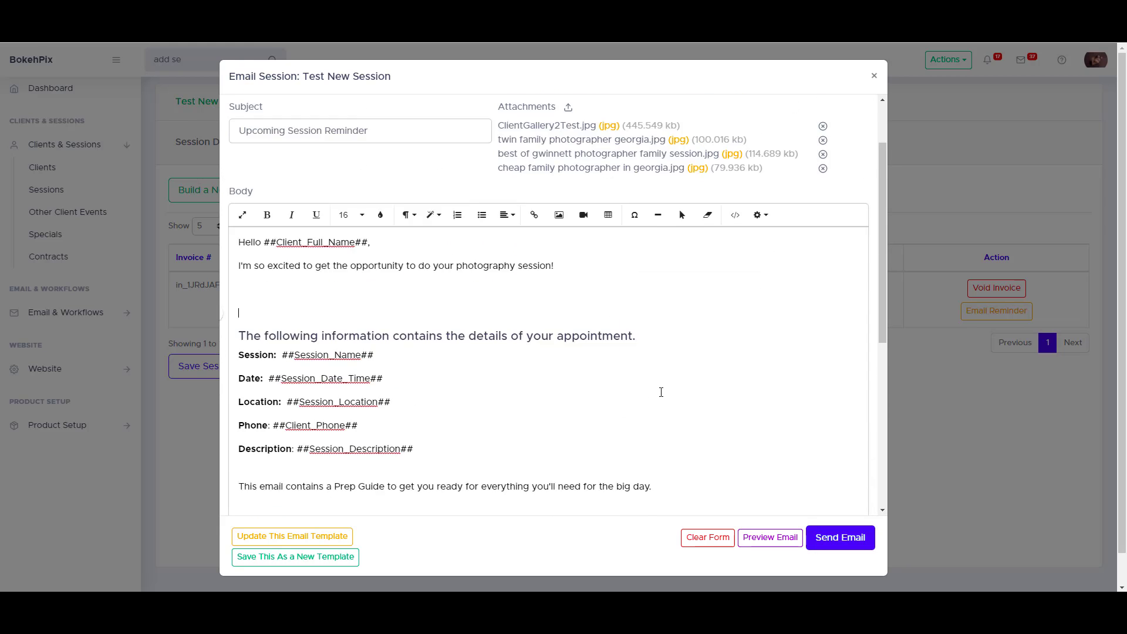
- Preview the session reminder email with its placeholders filled in, read it through, and close the preview
left_click(771, 537)
scroll(619, 423, "down", 5)
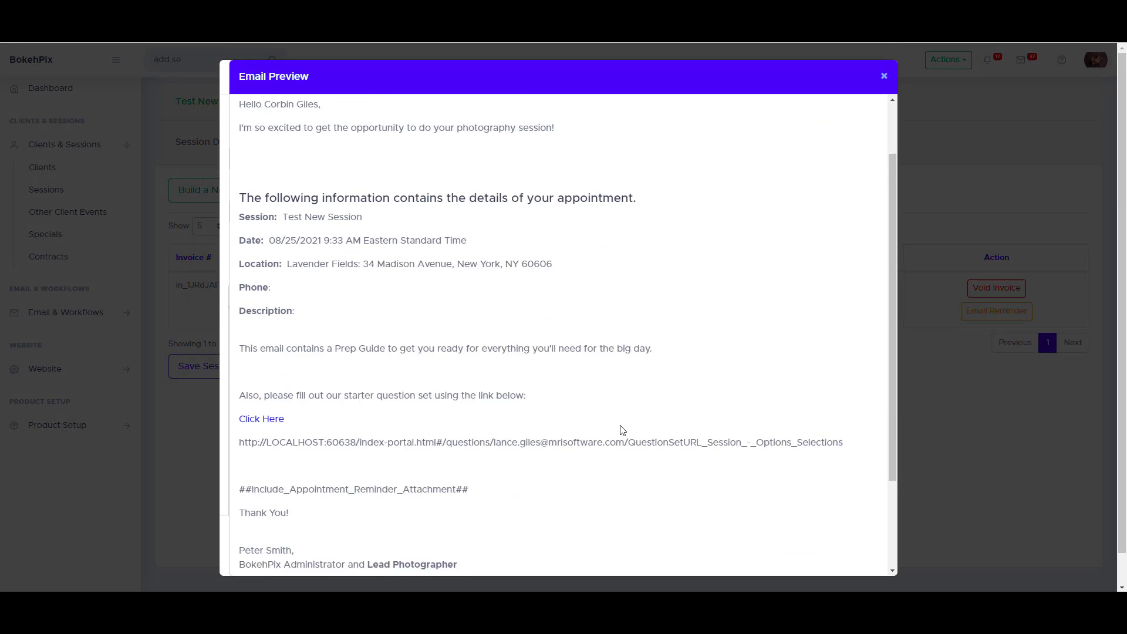
scroll(621, 427, "up", 6)
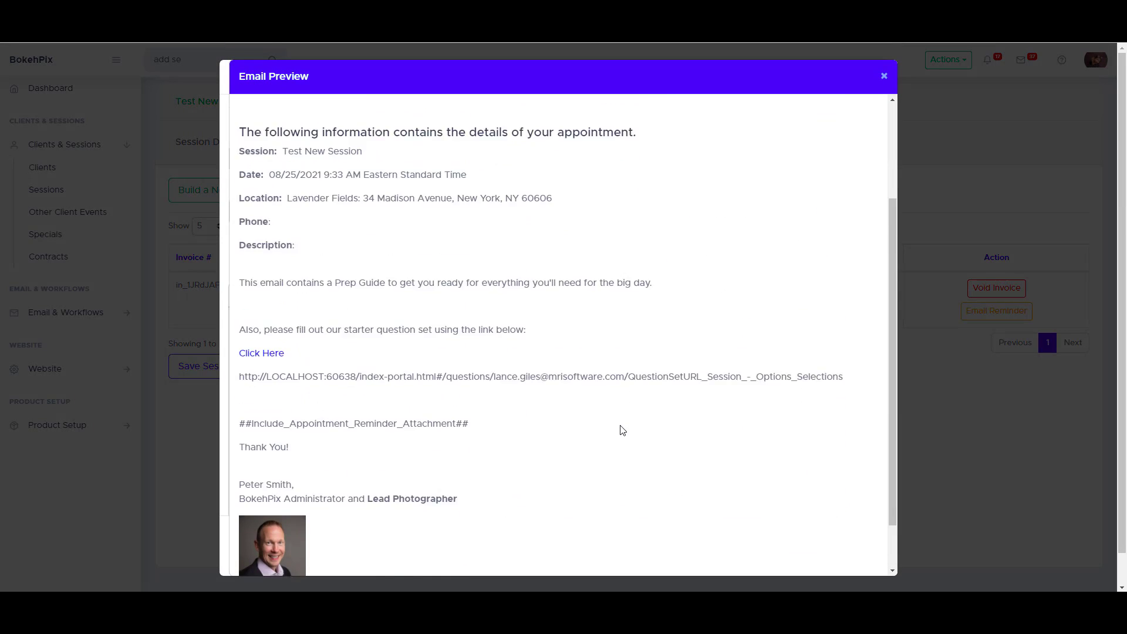
left_click(883, 76)
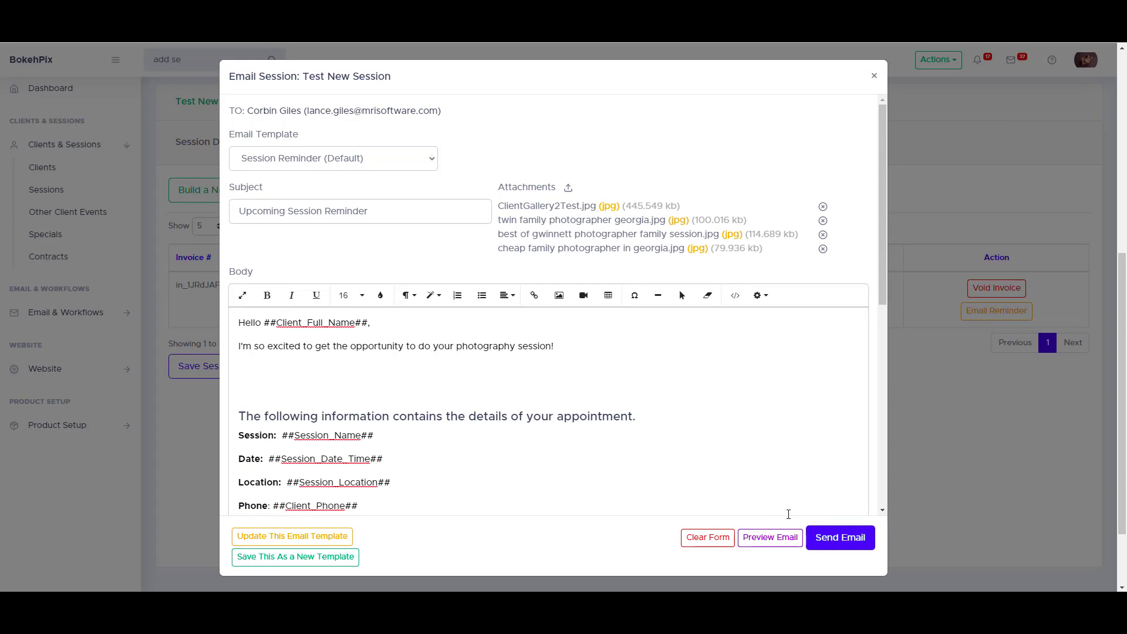
- Send the session reminder email to the client and open the session's email history
left_click(833, 543)
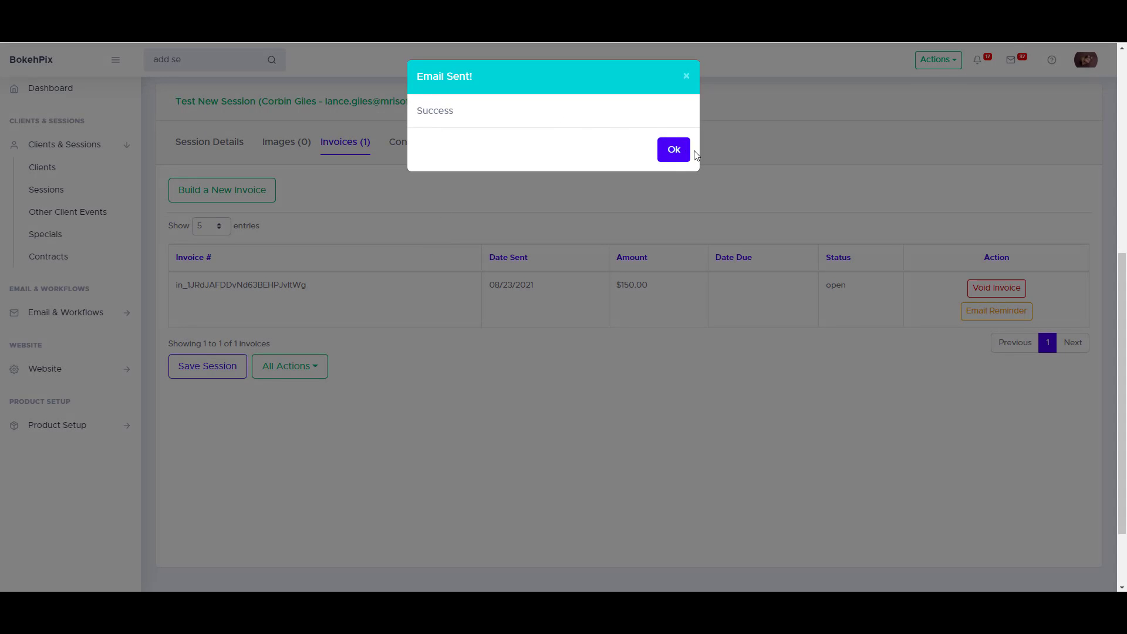
left_click(678, 154)
left_click(512, 148)
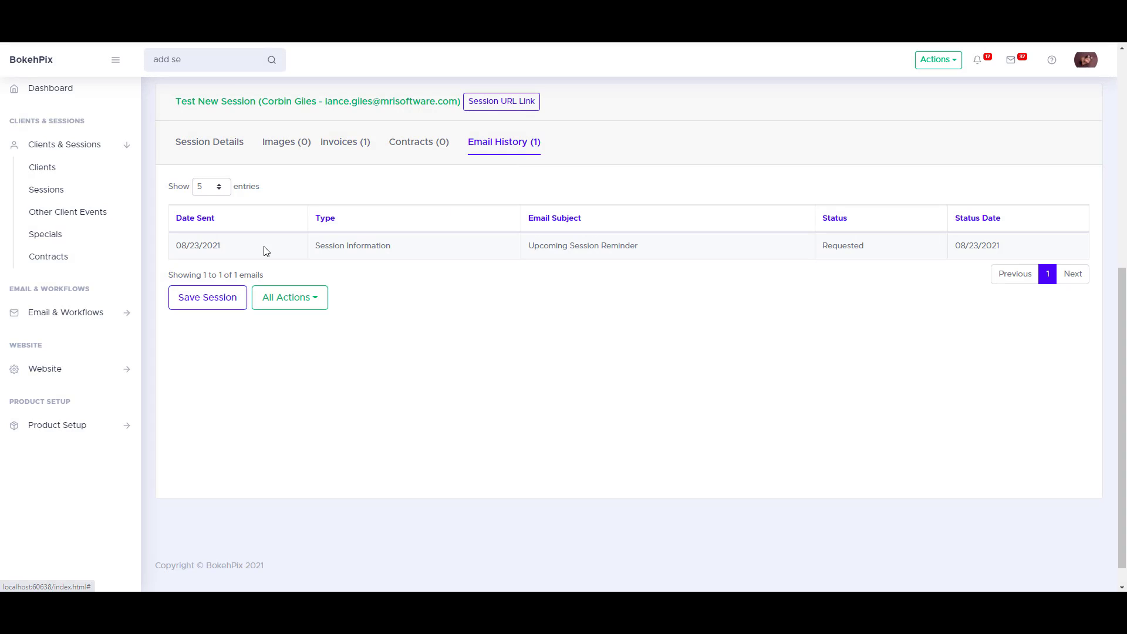
- Start a contract signing process with the New Outdoor Contract Template and send the default contract email to the client
left_click(420, 145)
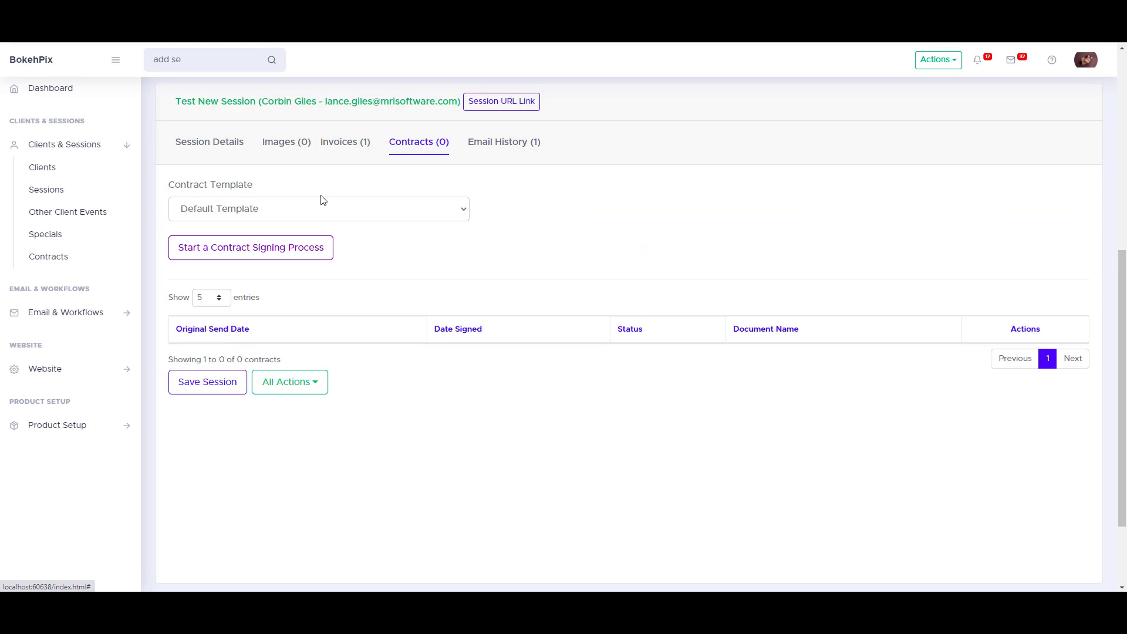
left_click(255, 215)
left_click(248, 262)
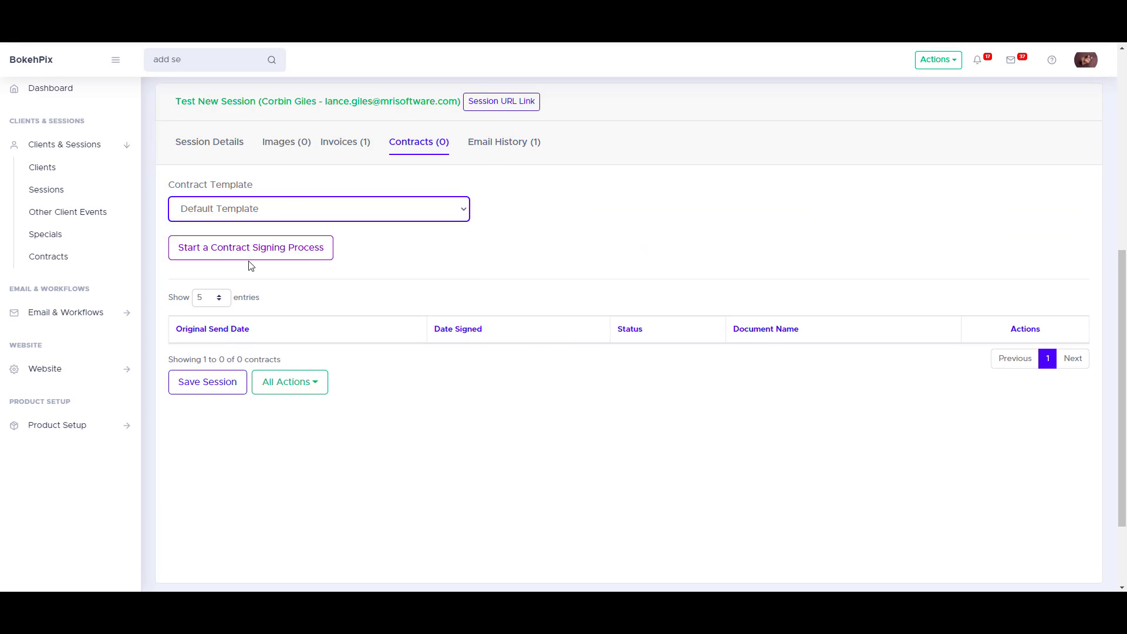
left_click(268, 256)
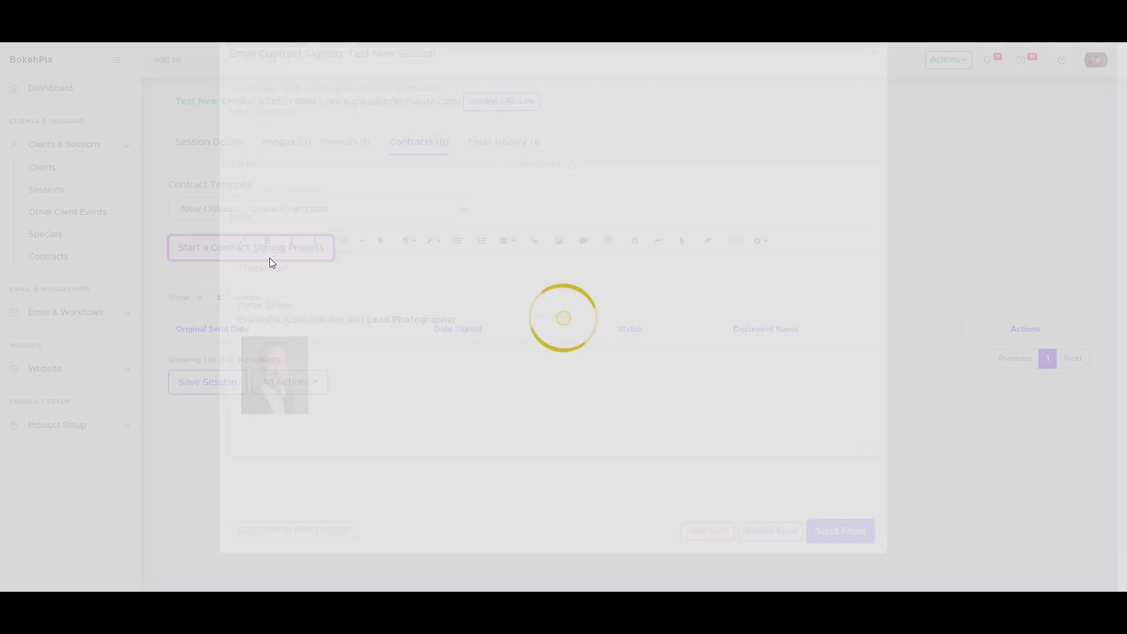
scroll(444, 365, "down", 2)
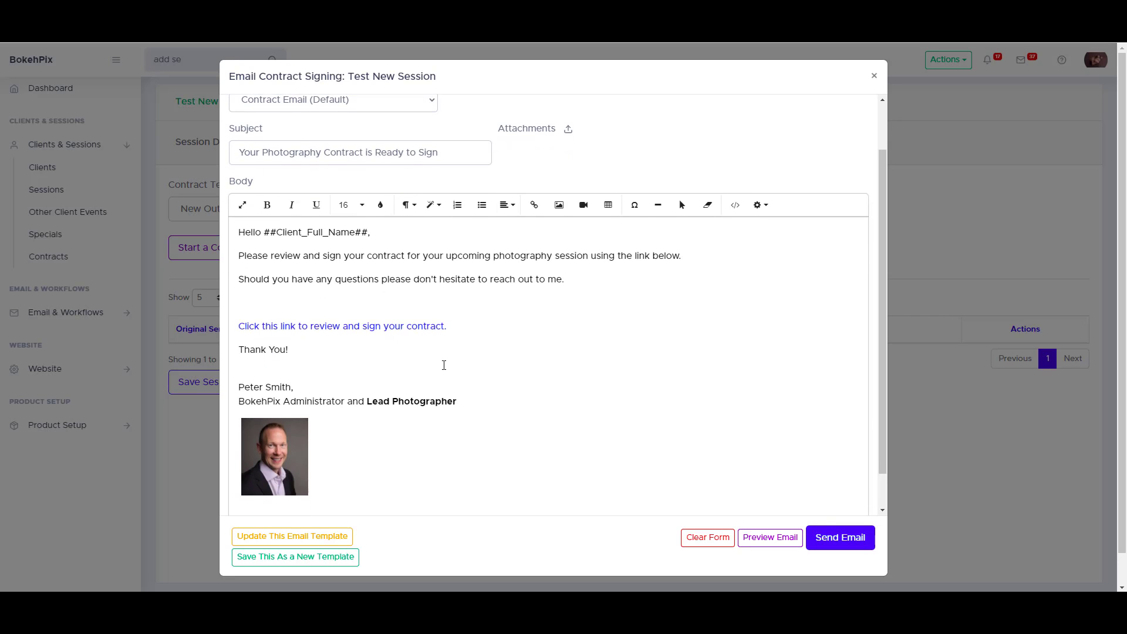
scroll(444, 365, "down", 1)
left_click(852, 537)
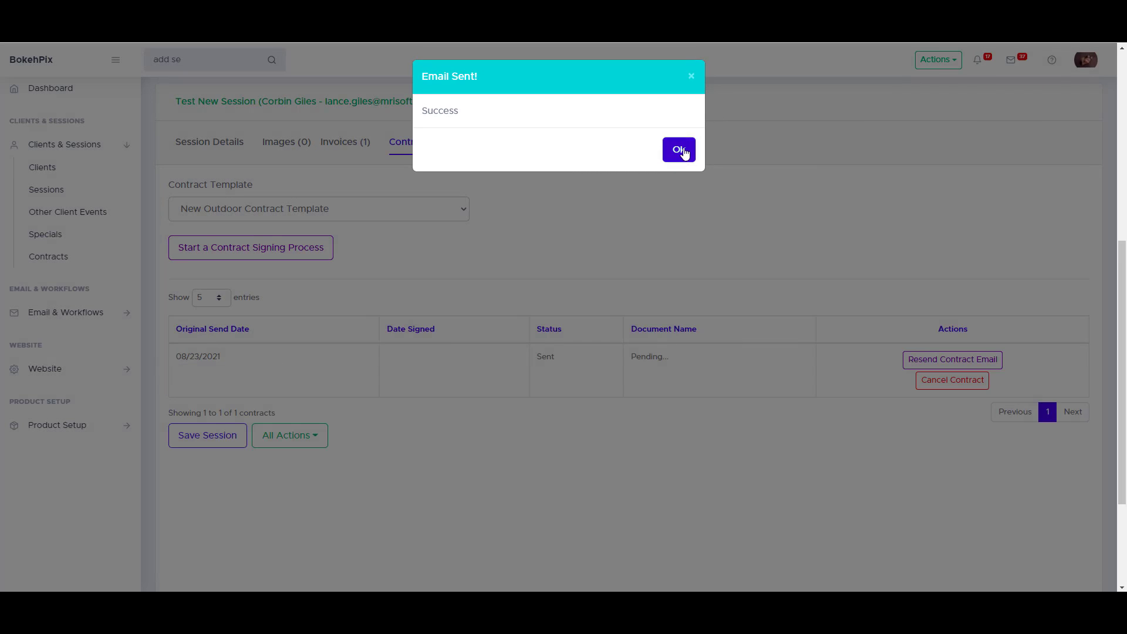
left_click(679, 150)
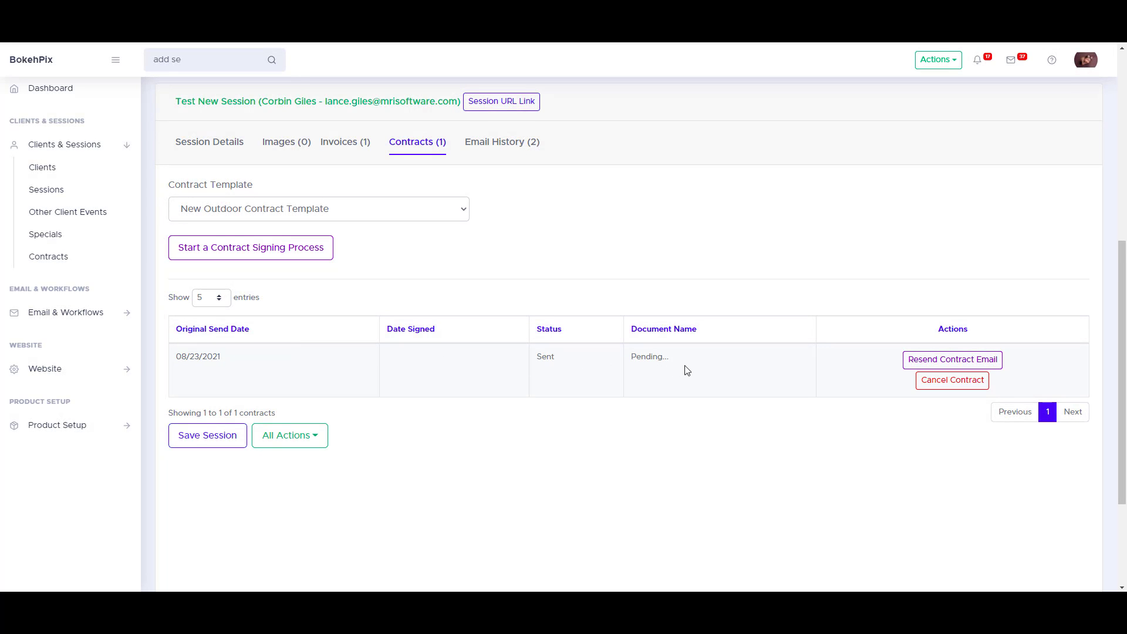
- Review the session's invoices, contracts and email history after sending the contract
left_click(357, 147)
left_click(417, 147)
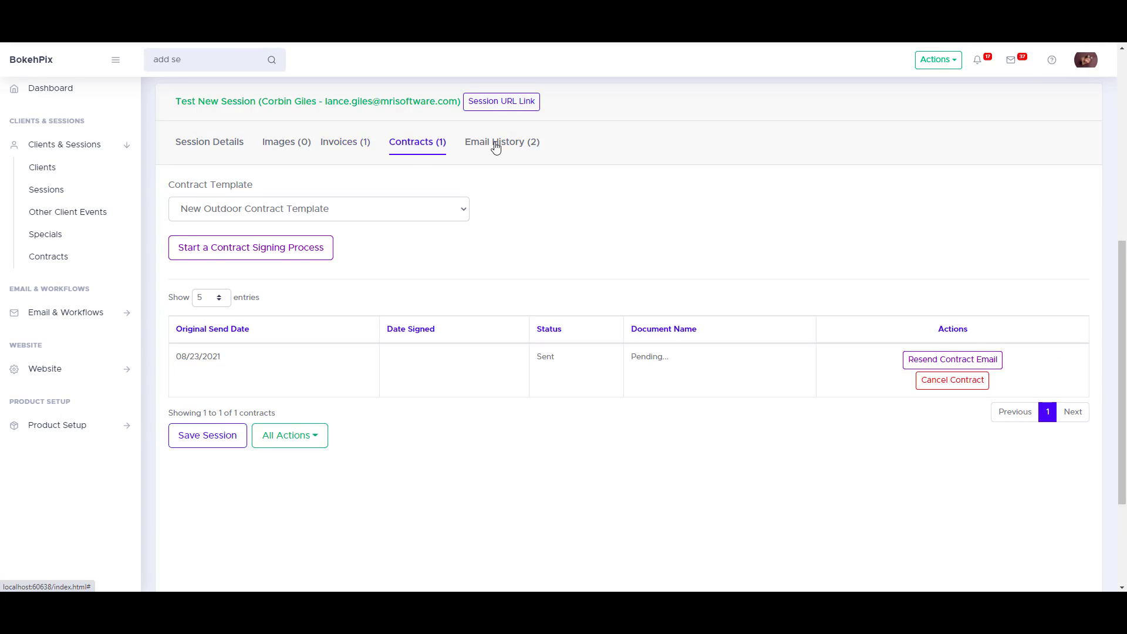
left_click(496, 147)
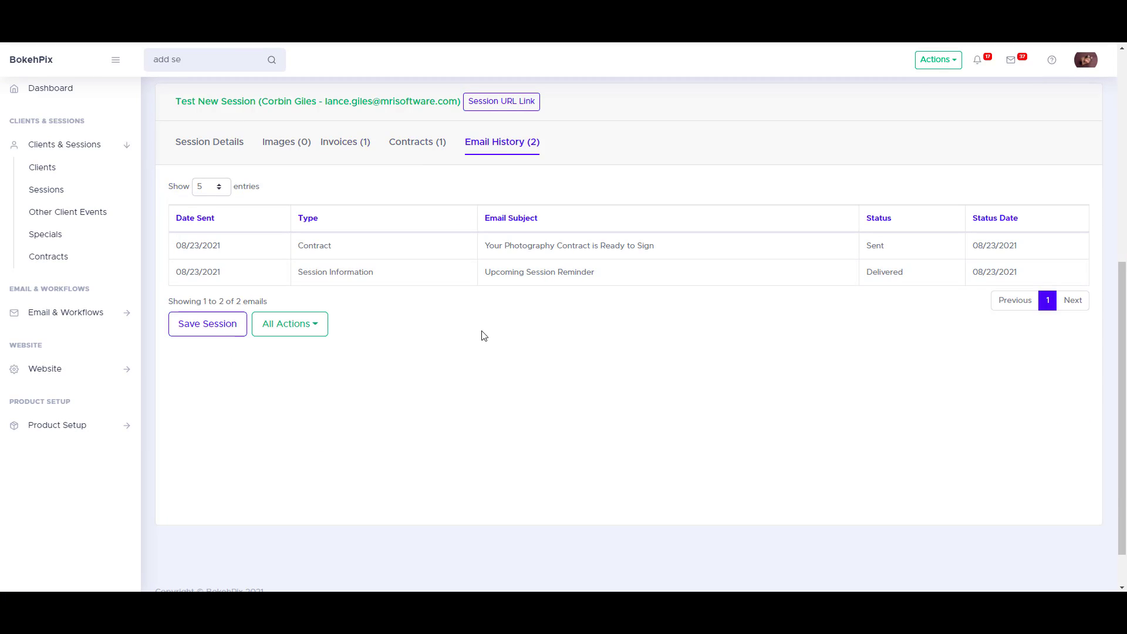
- Load the Outdoor Workflow in the session's workflow setup, review its items, and close the setup without starting it
left_click(309, 326)
left_click(320, 402)
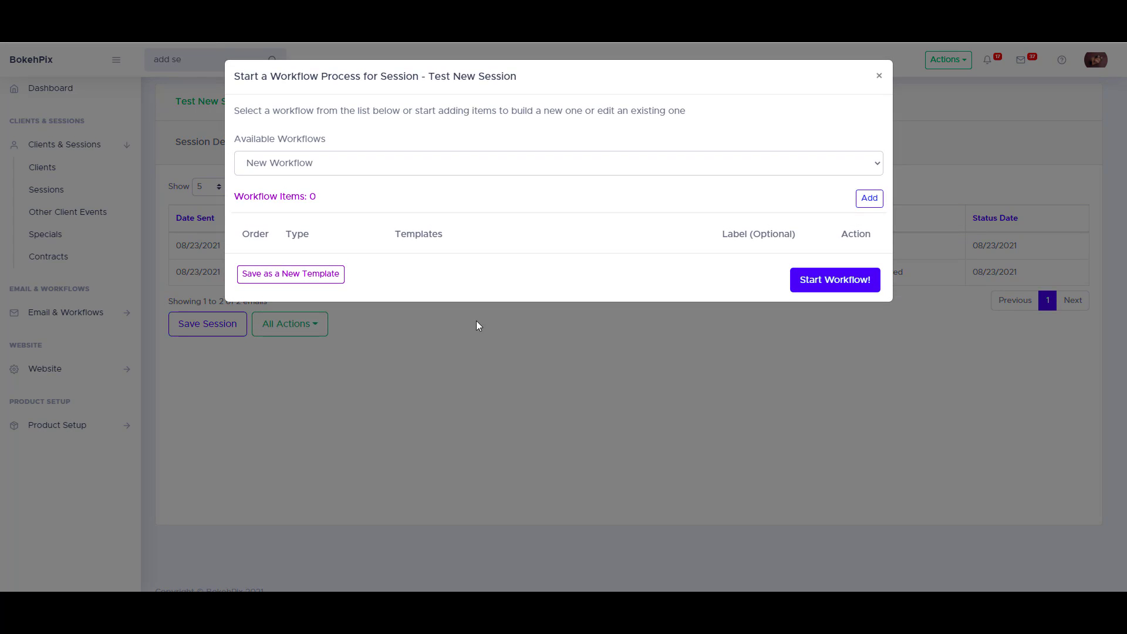
left_click(357, 165)
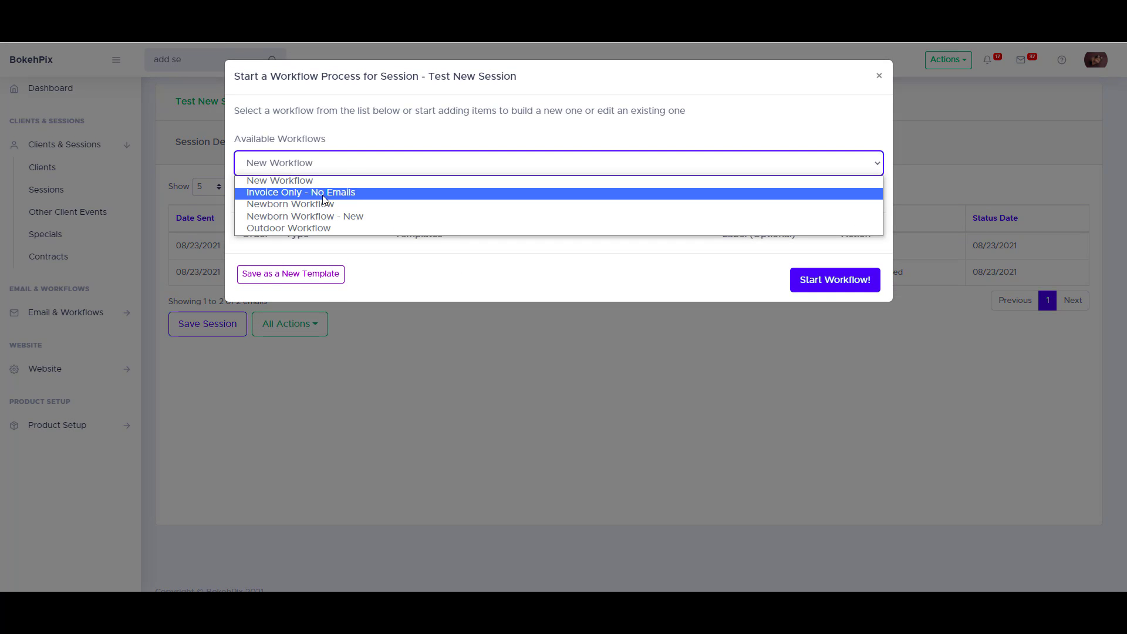
left_click(305, 229)
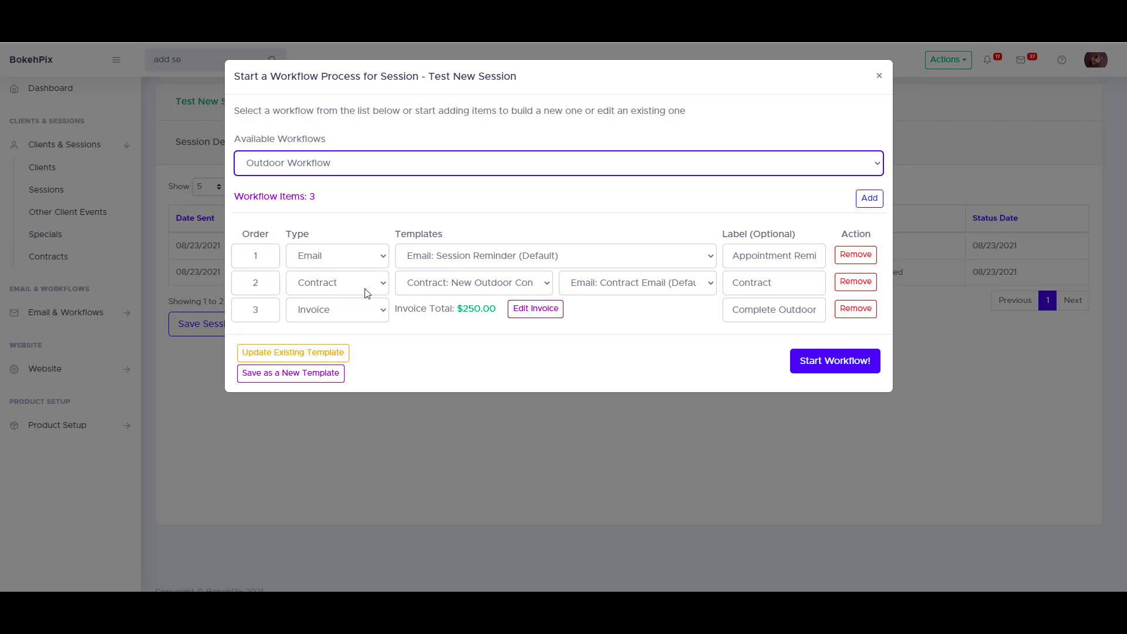
left_click(806, 370)
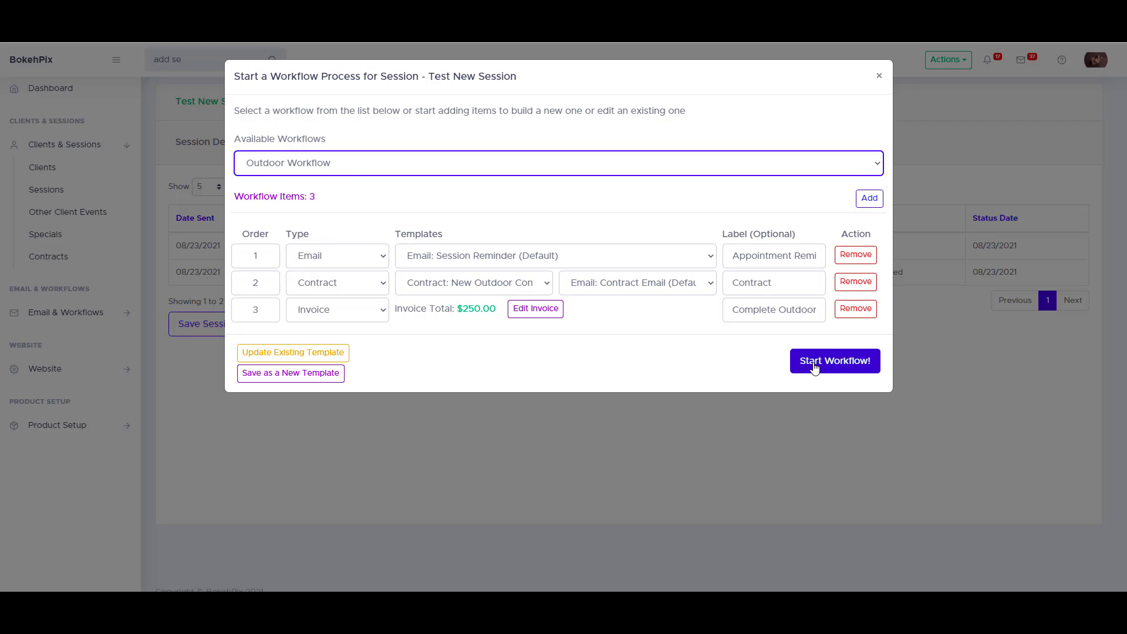
left_click(879, 77)
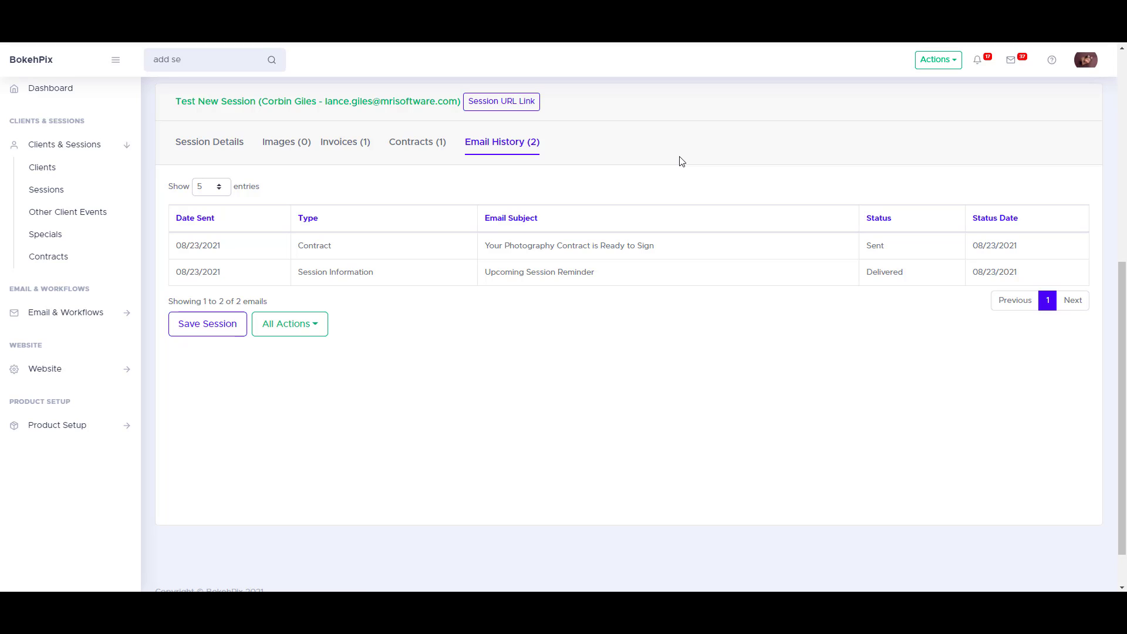
- Switch to File Explorer and add 12 photos from the Valentine Gallery folder to the session's image upload area
left_click(225, 147)
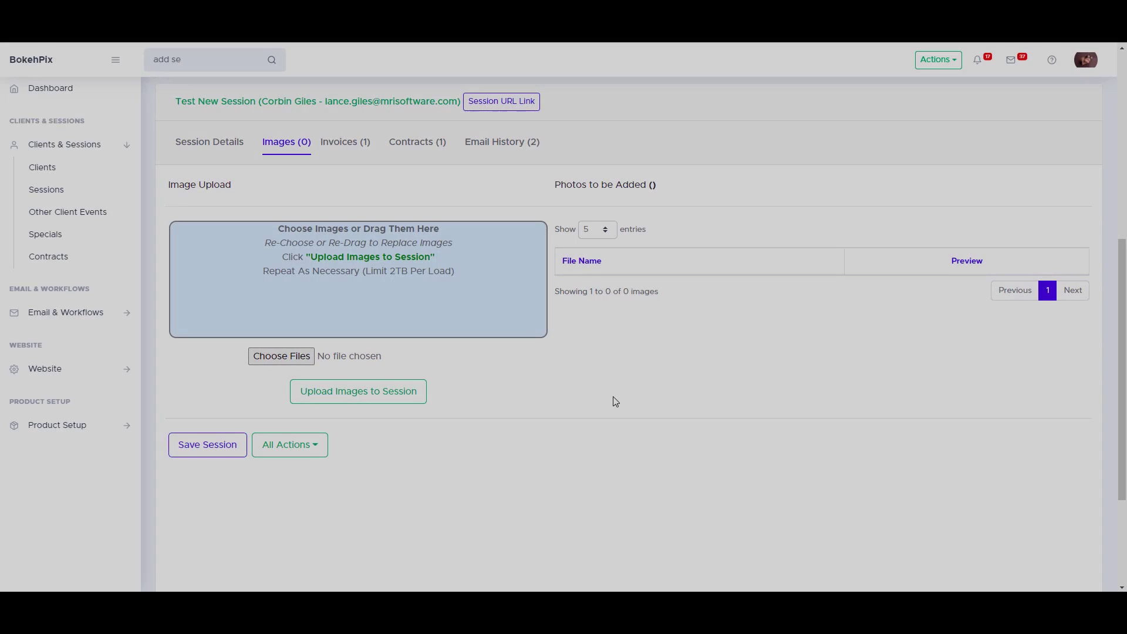
key("alt+Tab")
key("alt+Tab")
key("alt+Tab")
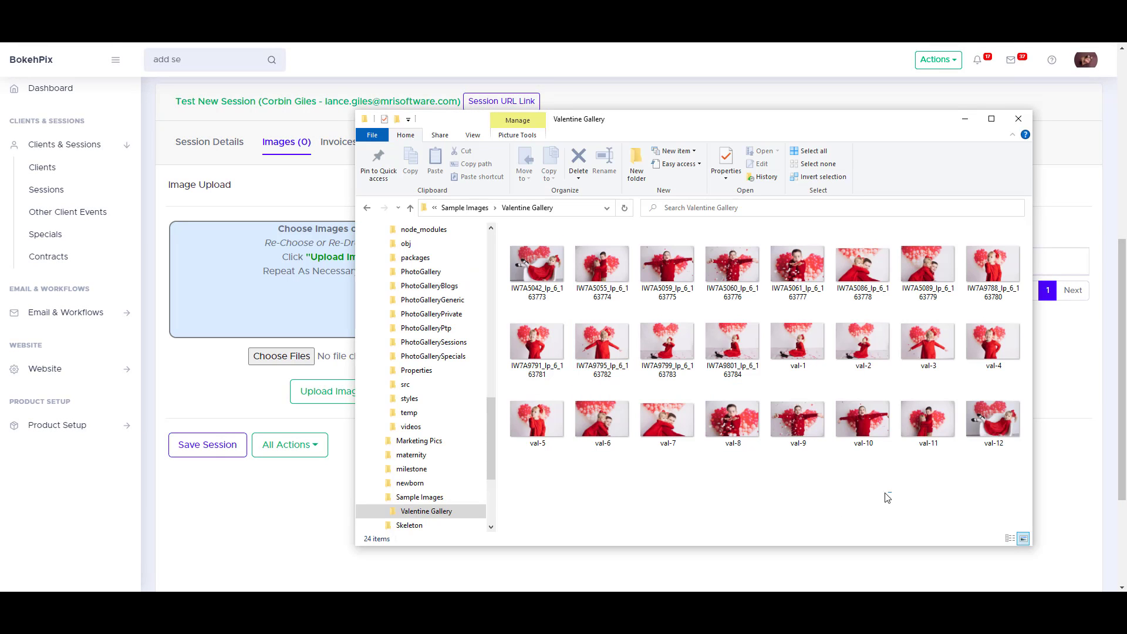
left_click_drag(891, 493, 555, 369)
left_click_drag(547, 355, 282, 287)
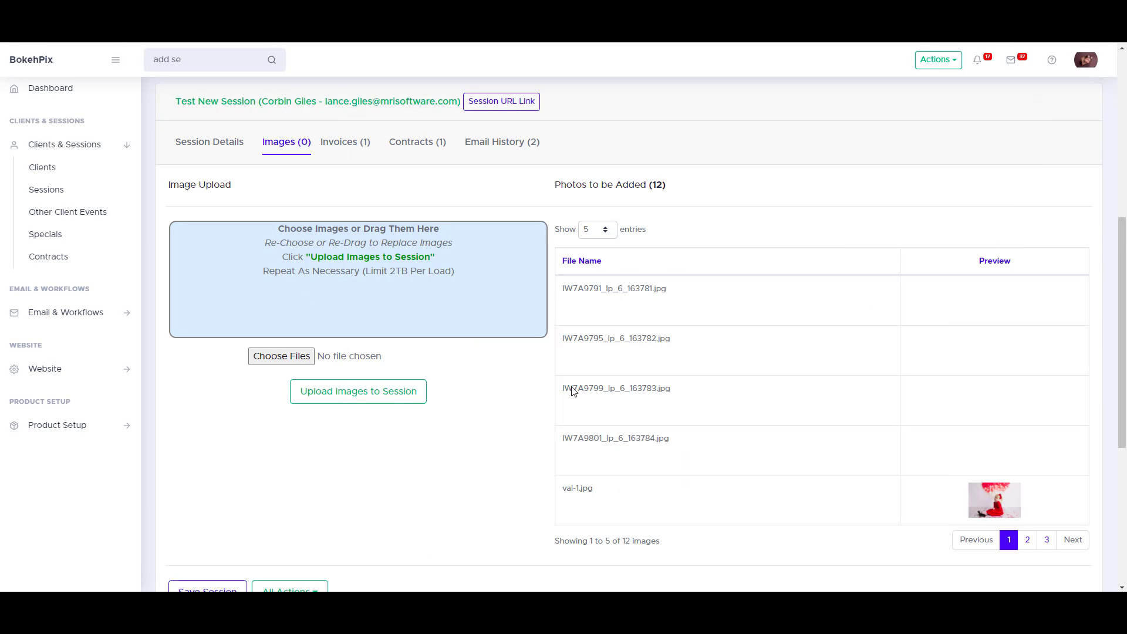
- Check the pages of photos to be added and upload the images to the session
left_click(1027, 539)
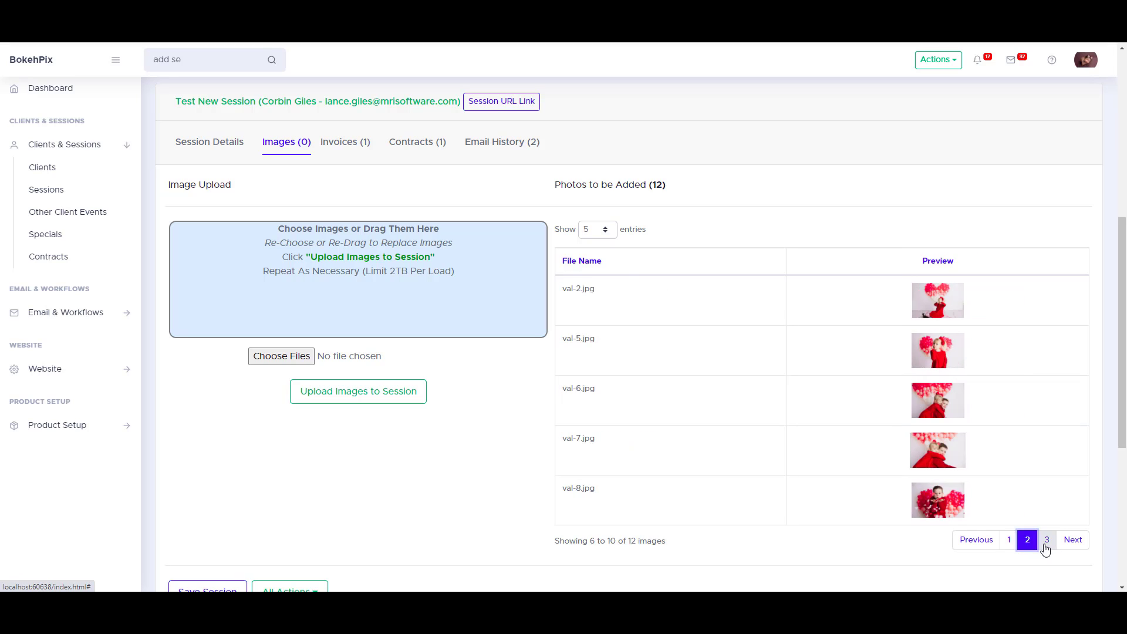
left_click(1047, 540)
left_click(1010, 391)
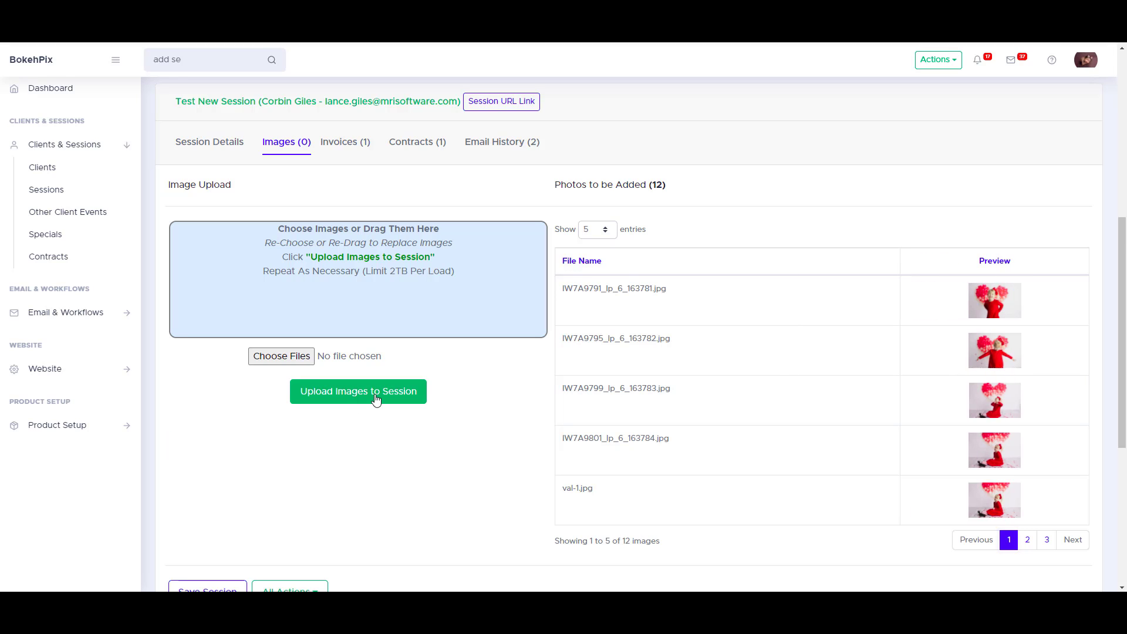
left_click(377, 398)
left_click(658, 168)
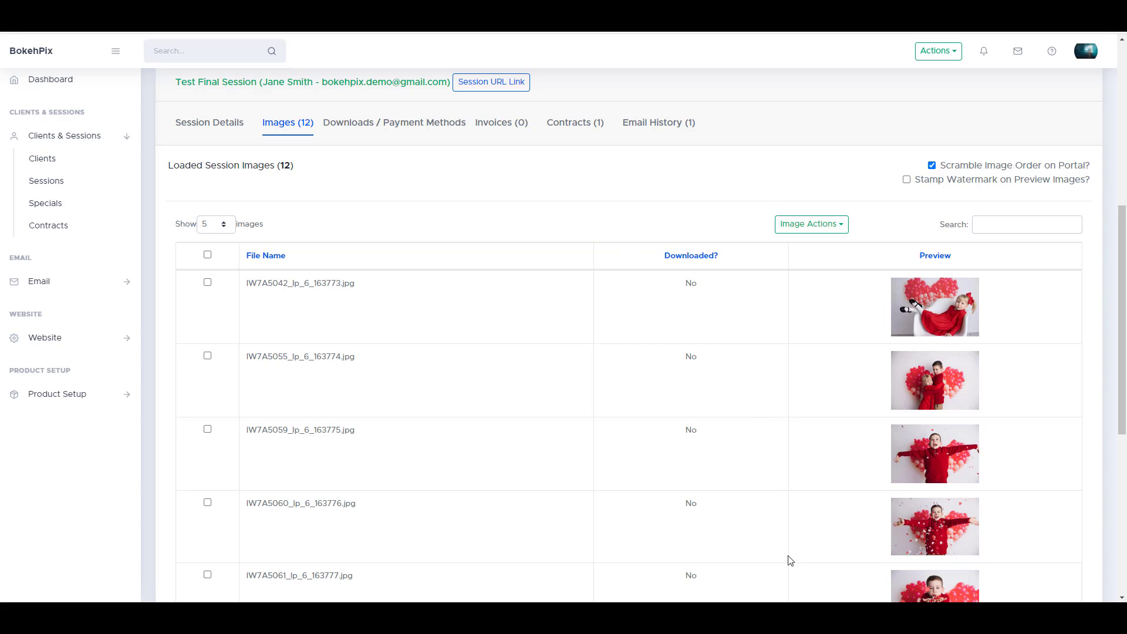
- Set IW7A5061_lp_6_163777.jpg as the portal introduction image for the session
scroll(790, 561, "down", 2)
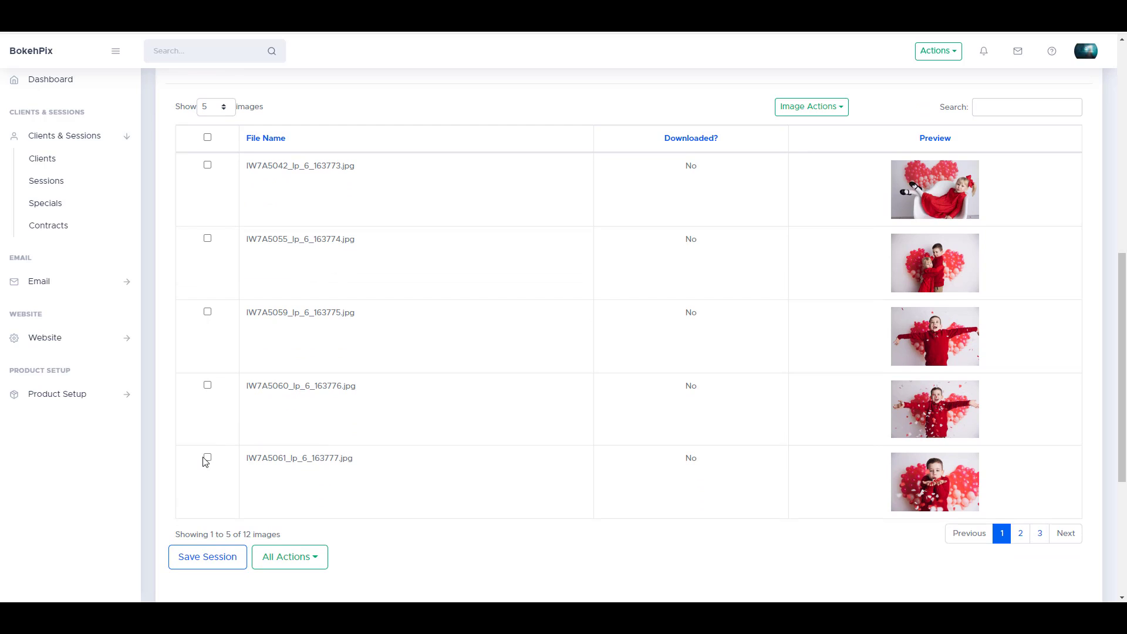
scroll(641, 460, "up", 2)
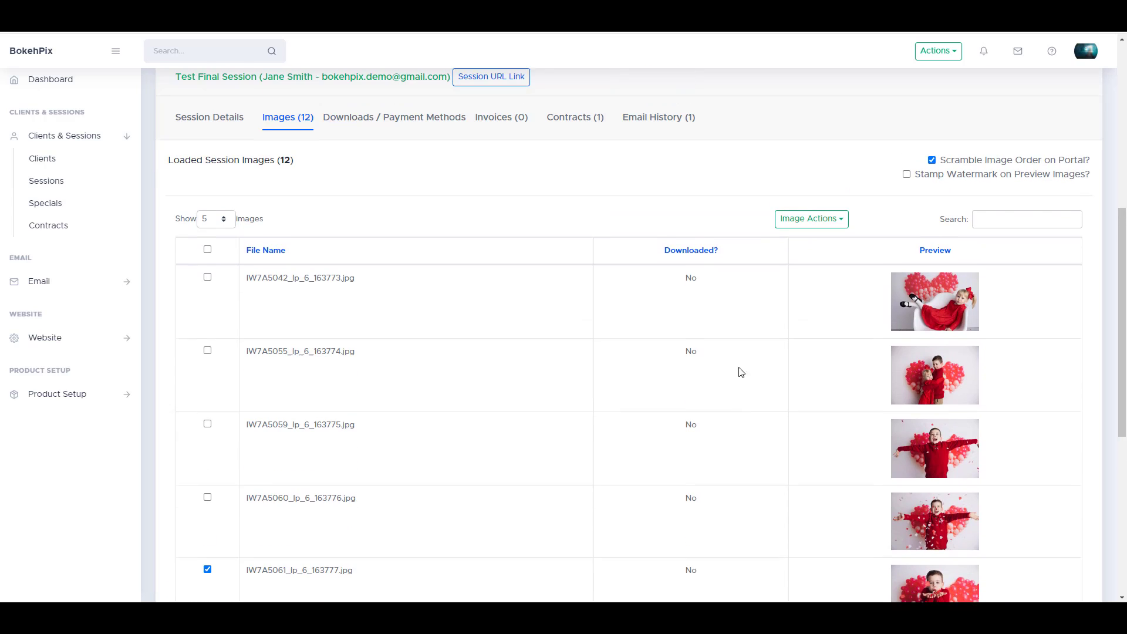
left_click(842, 230)
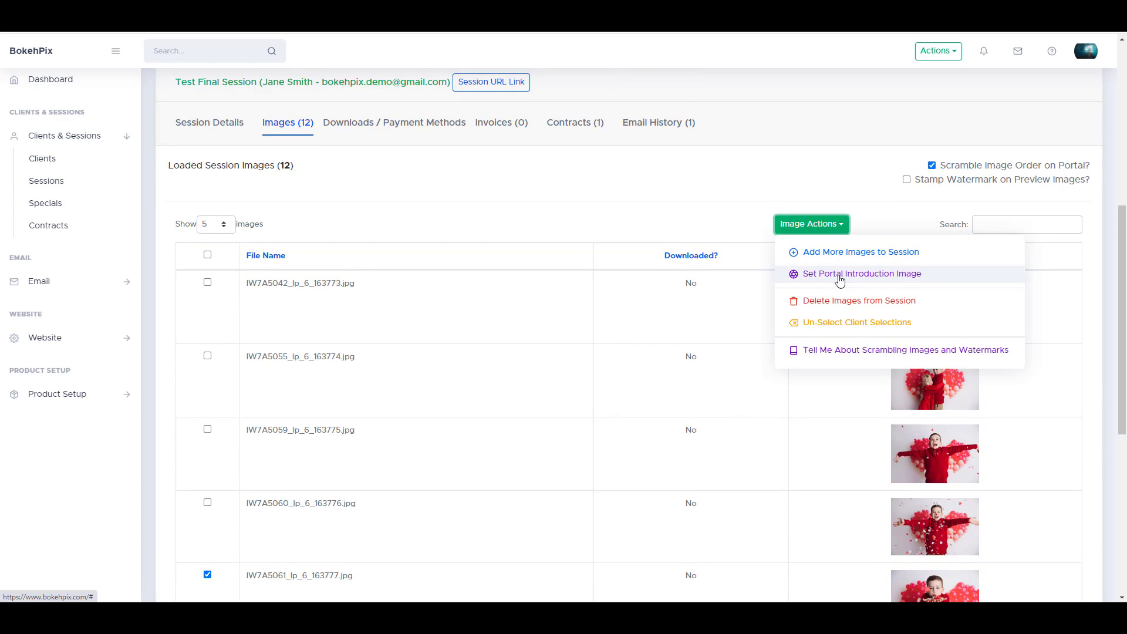
left_click(901, 275)
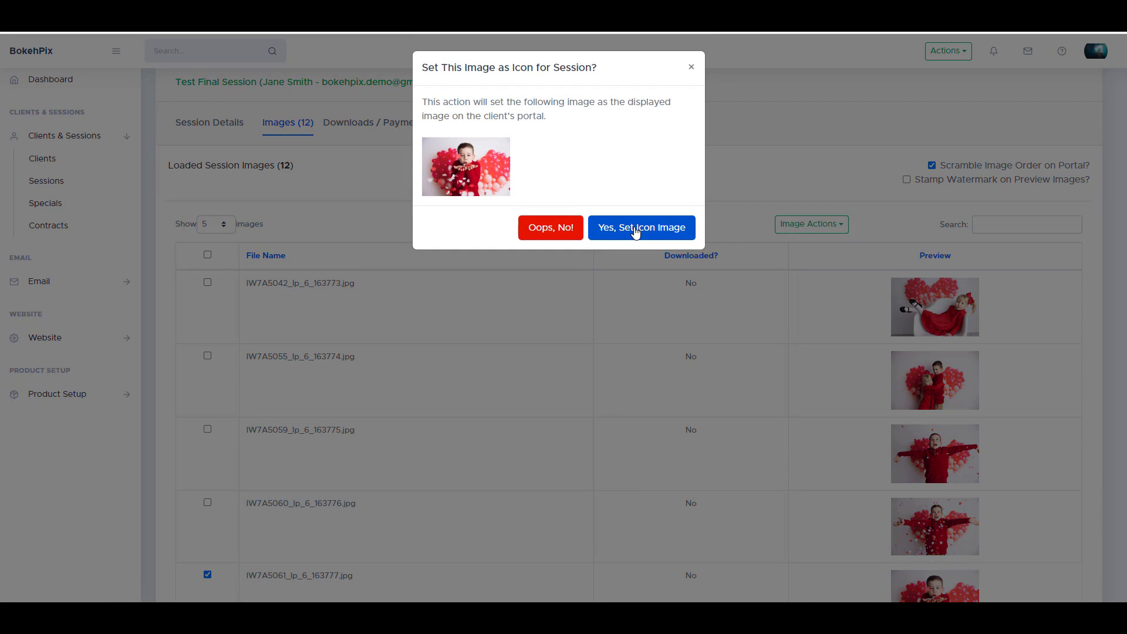
left_click(637, 228)
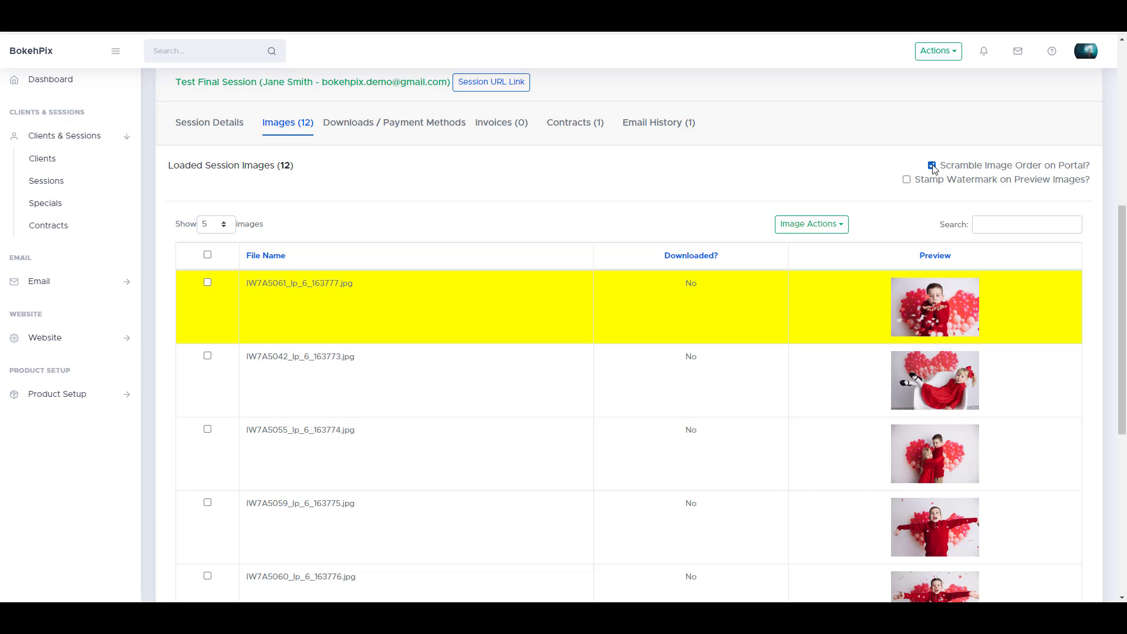
- Open the account's image settings, switch the watermark type to Text, and view the watermark sample
left_click(1087, 59)
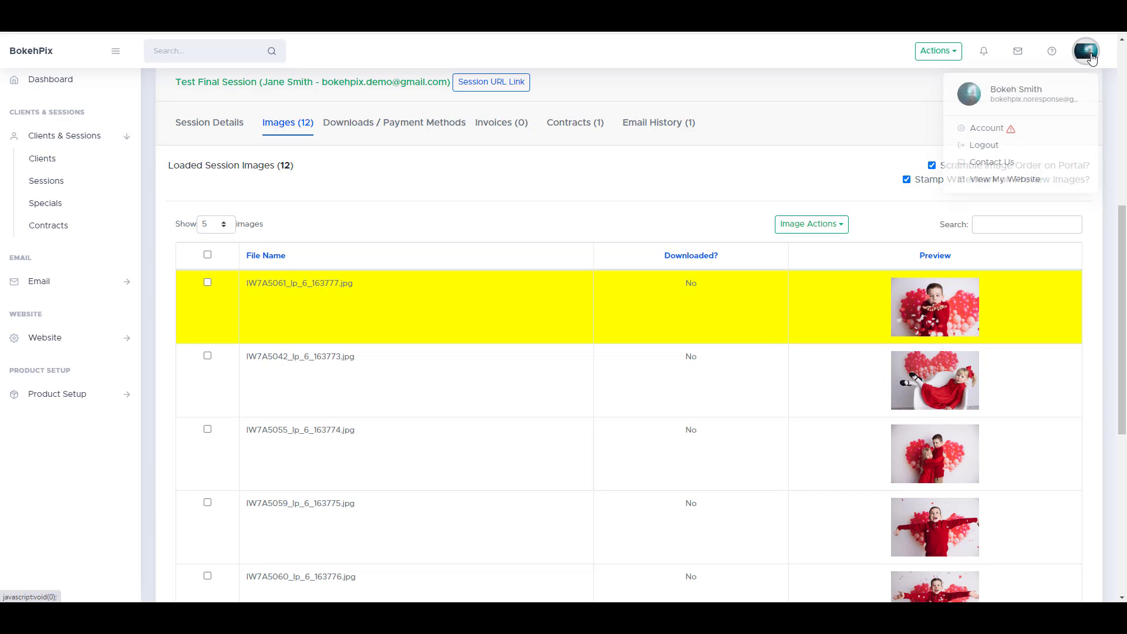
left_click(997, 129)
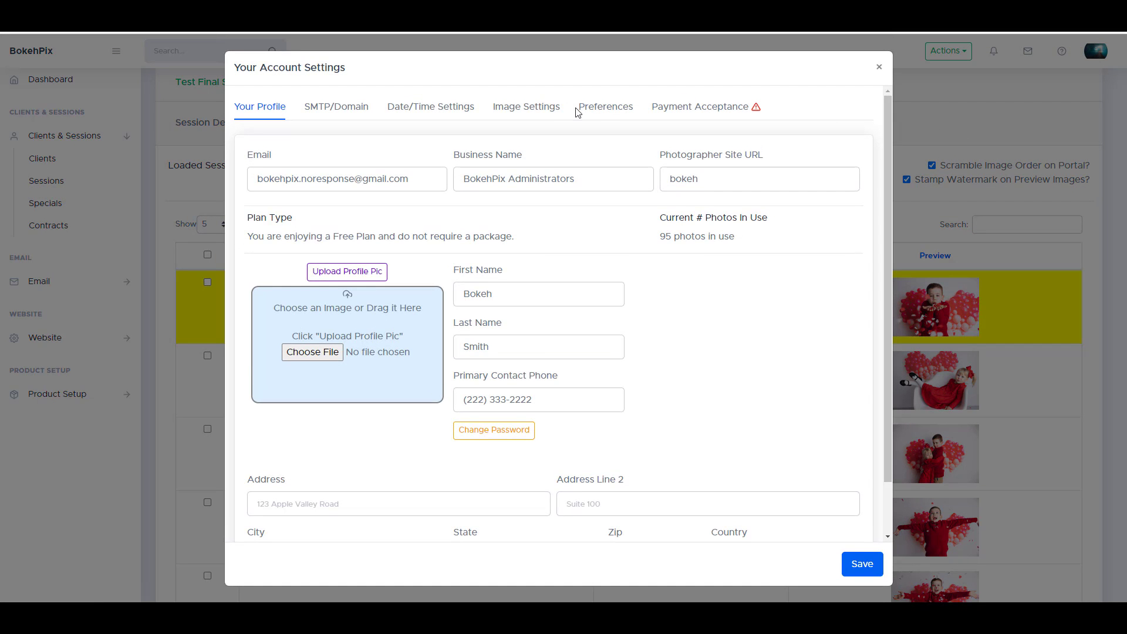
left_click(522, 111)
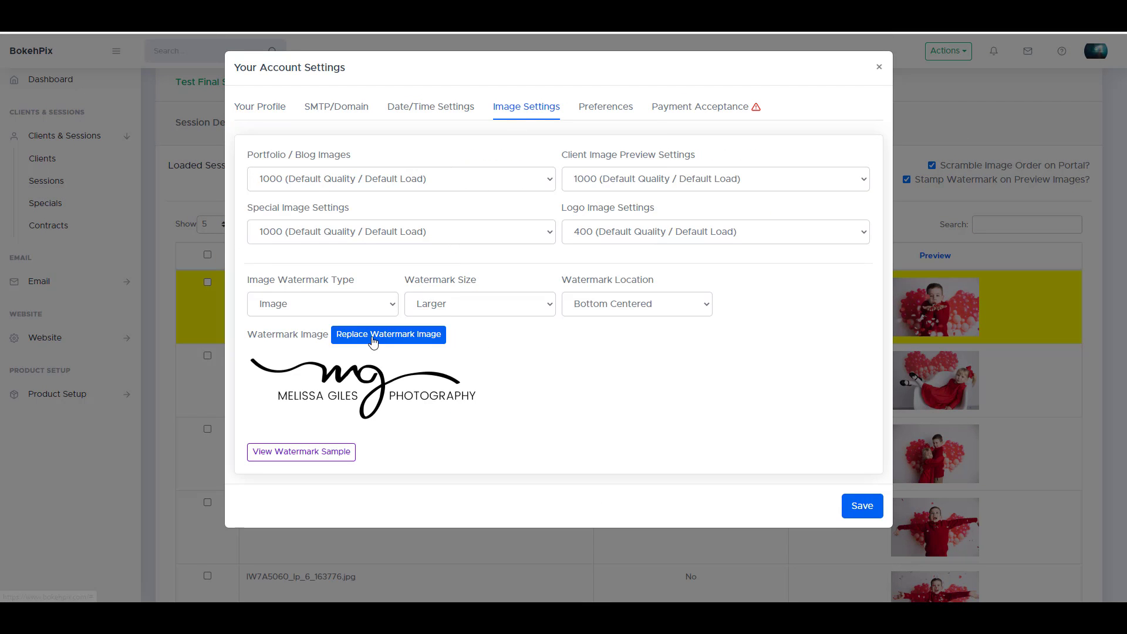
left_click(302, 309)
left_click(292, 334)
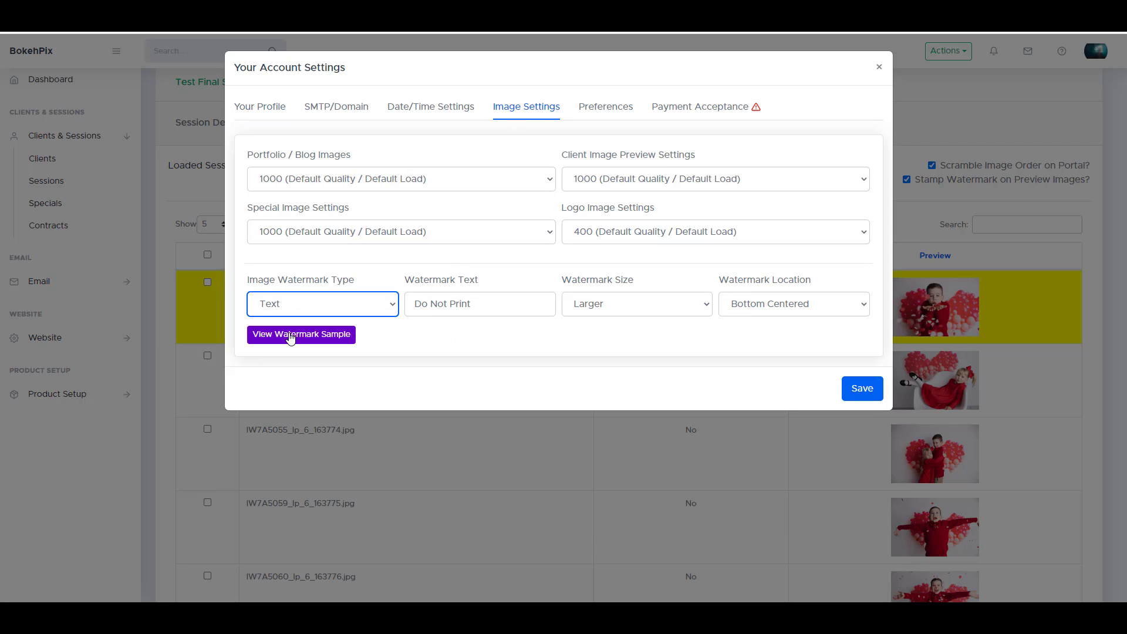
left_click(336, 336)
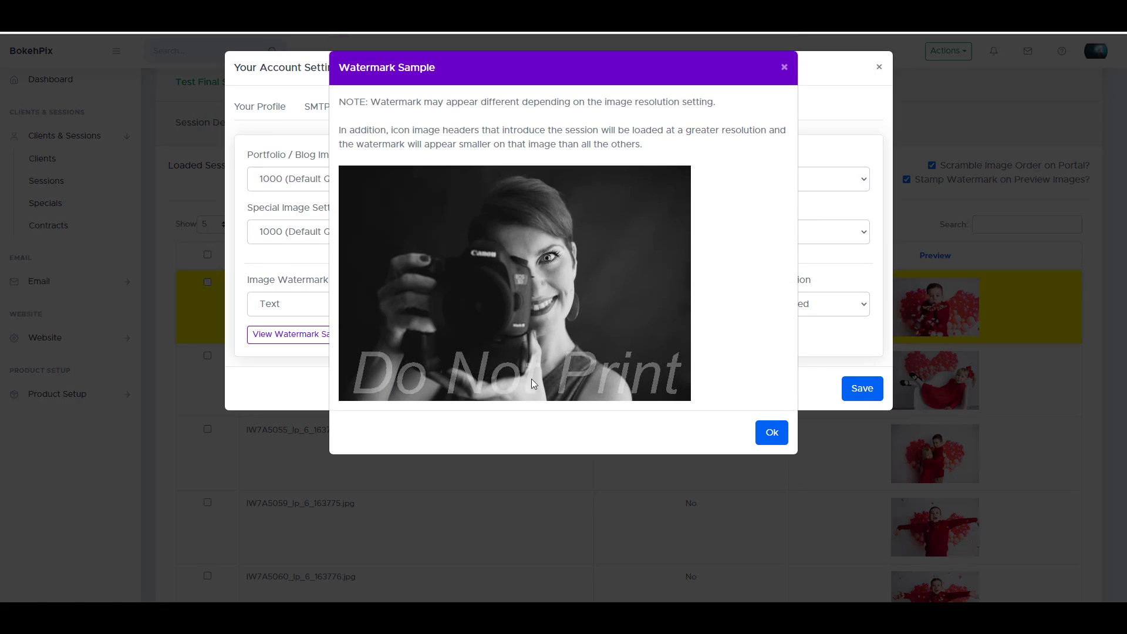
left_click(772, 432)
- Set the image watermark type to Image and save the account settings
left_click(335, 303)
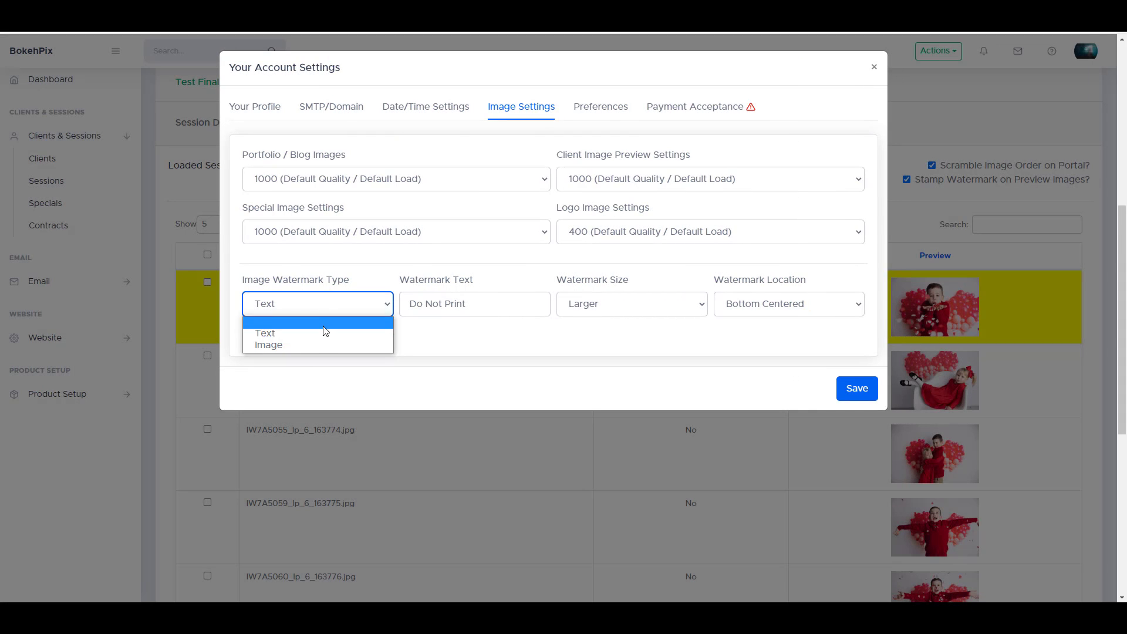
left_click(324, 345)
left_click(854, 507)
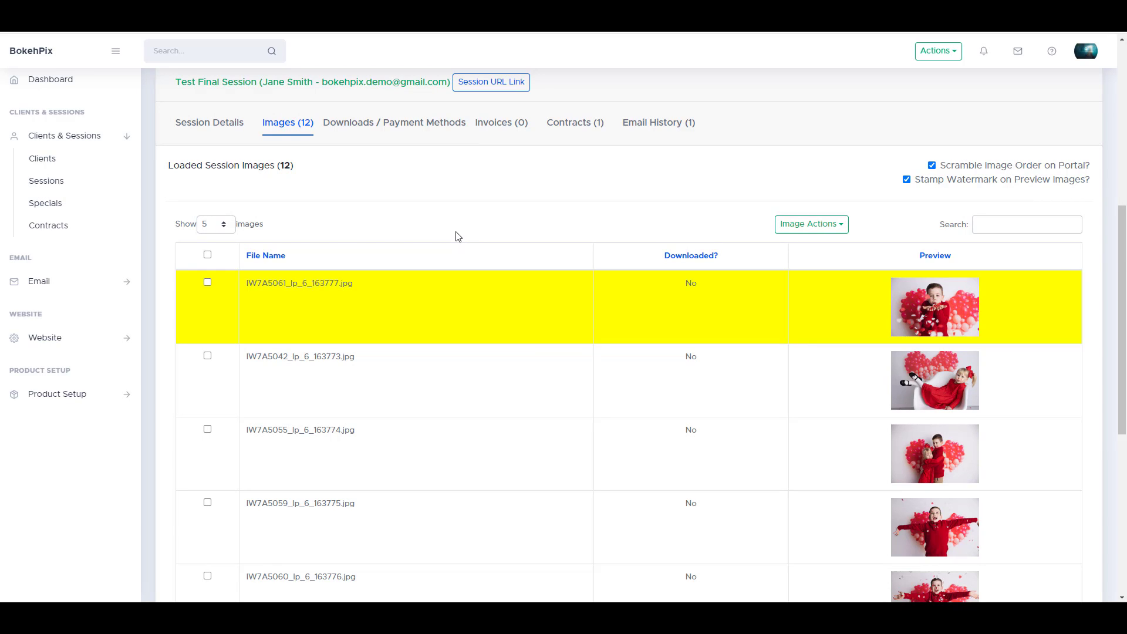
- Build an email for the client session using the Final Session Notice (Default) template
scroll(457, 236, "down", 2)
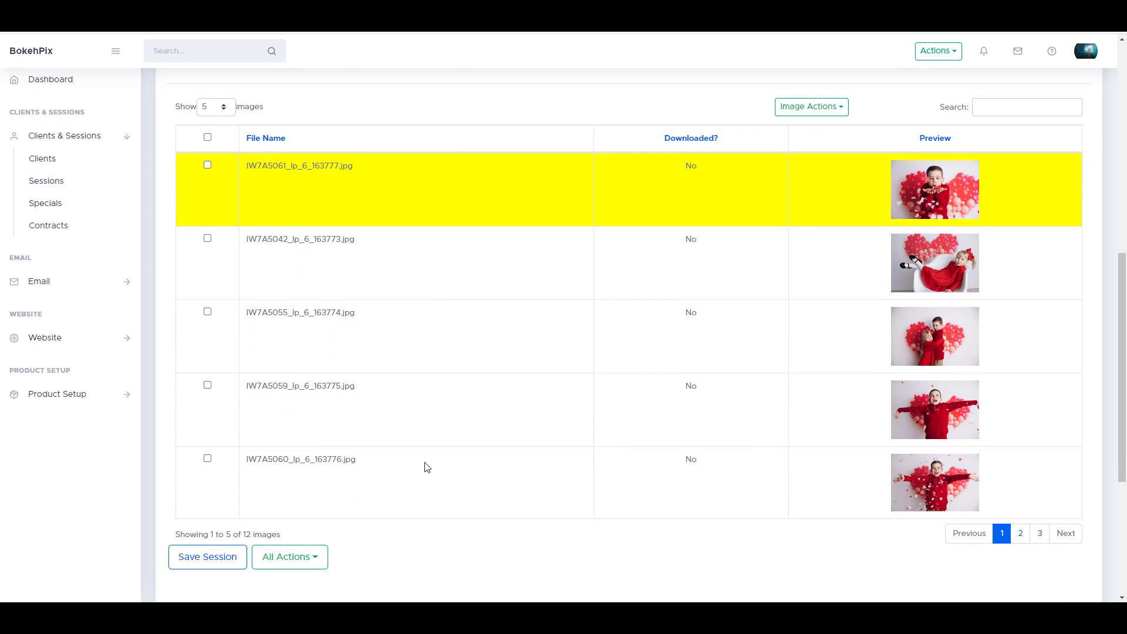
left_click(317, 558)
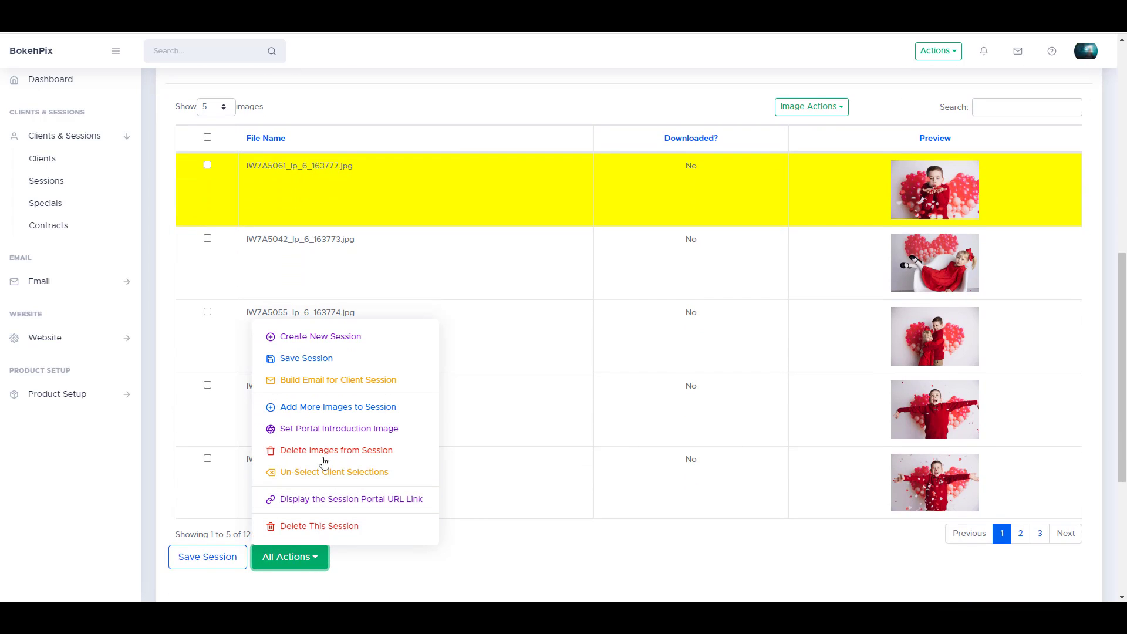
left_click(314, 382)
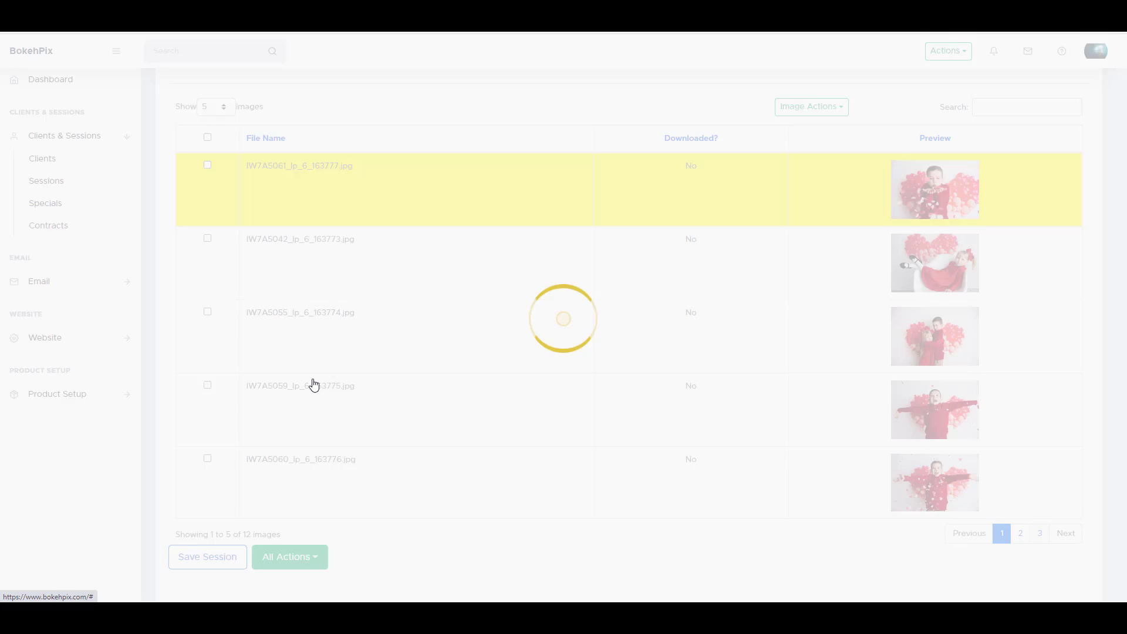
left_click(336, 156)
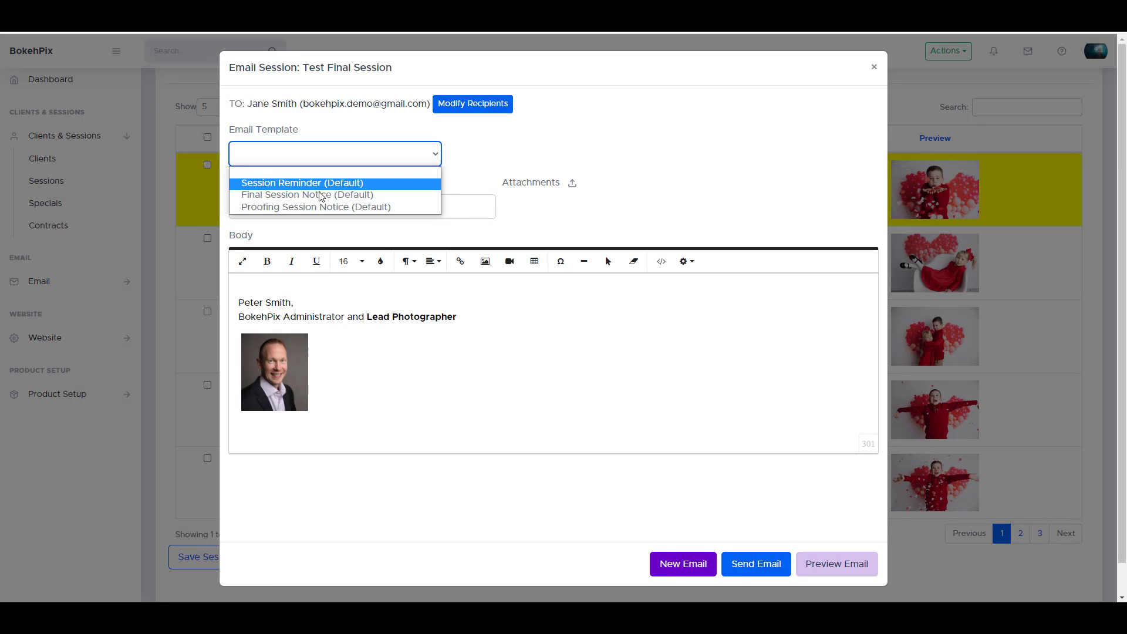
left_click(276, 196)
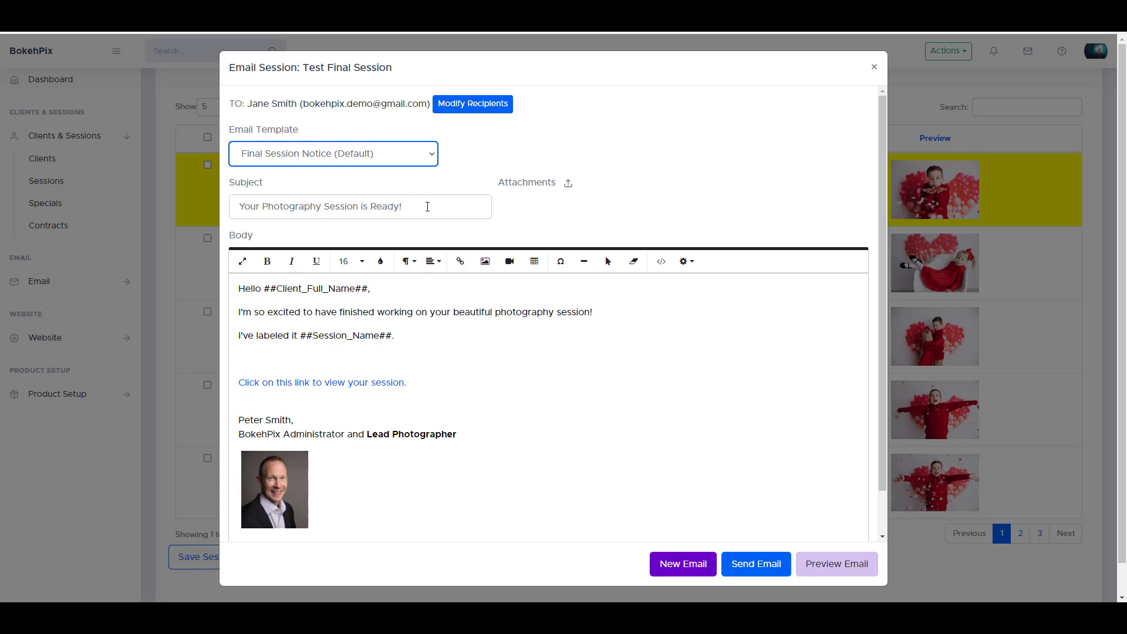
- Examine the session link in the email body and the merge fields available for insertion on the blank line above it
double_click(415, 384)
left_click(241, 382)
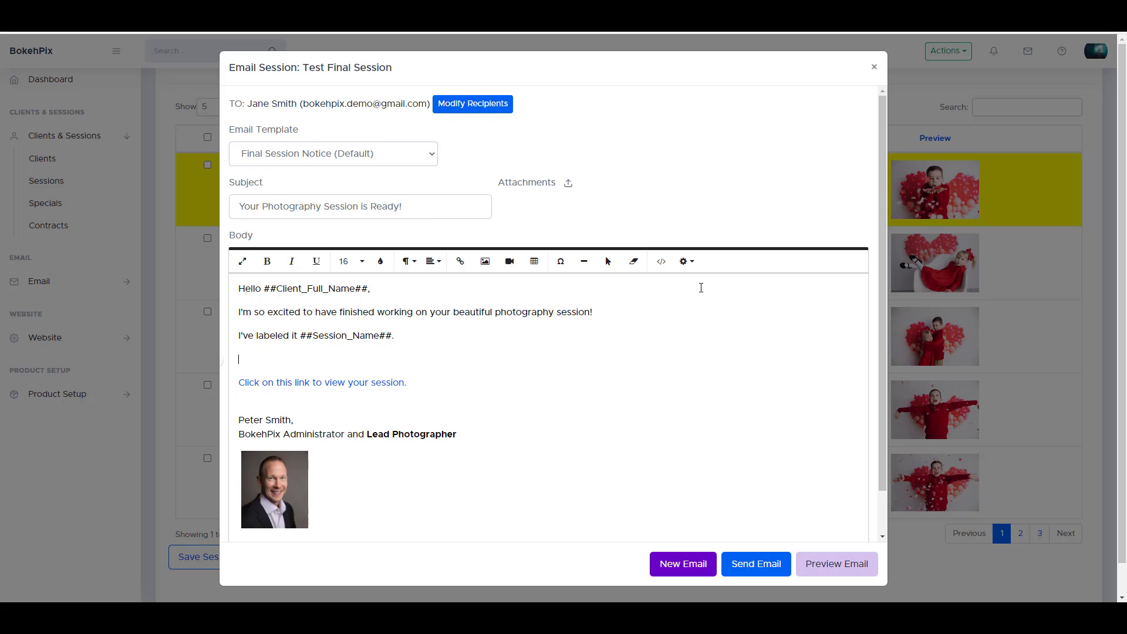
left_click(687, 261)
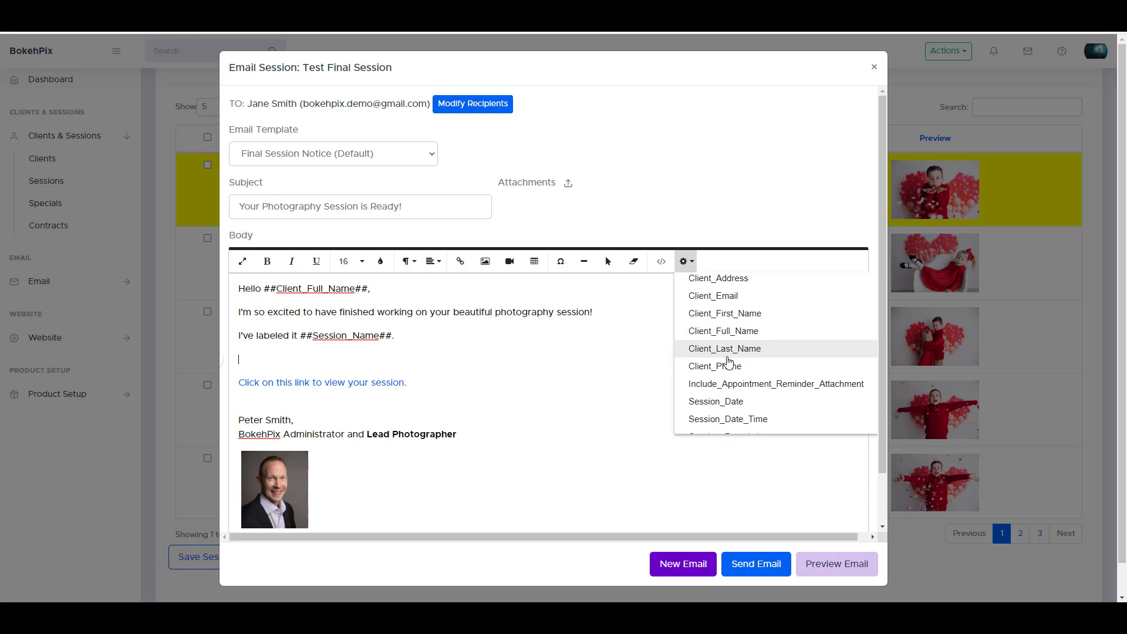
scroll(727, 361, "down", 2)
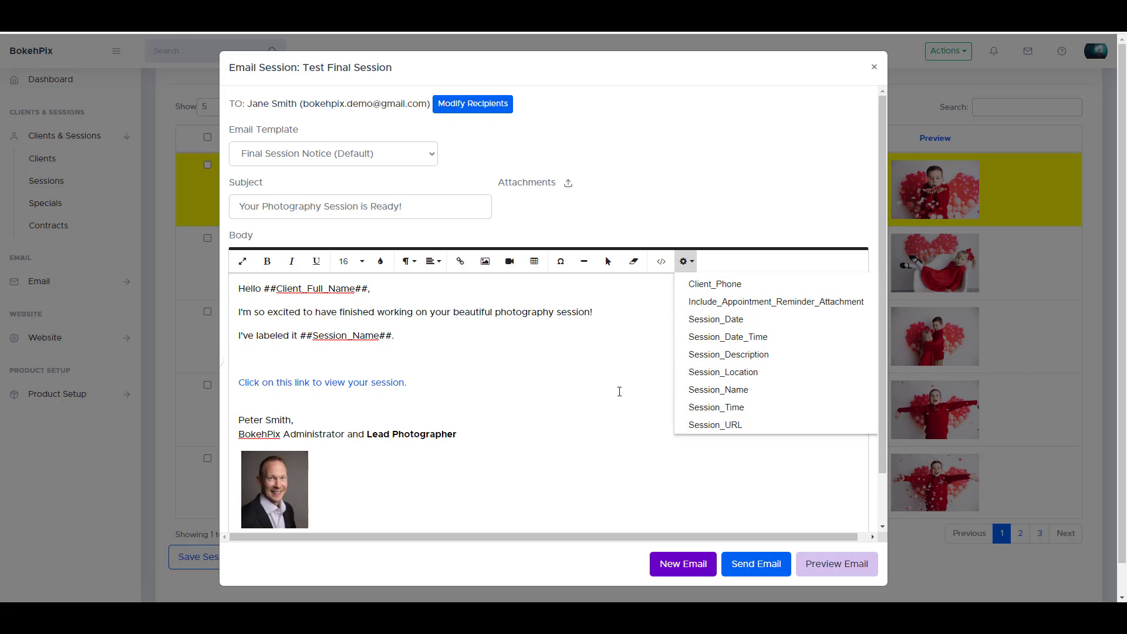
left_click(490, 360)
- Send the final session notice to the client and check the session's email history
left_click(763, 572)
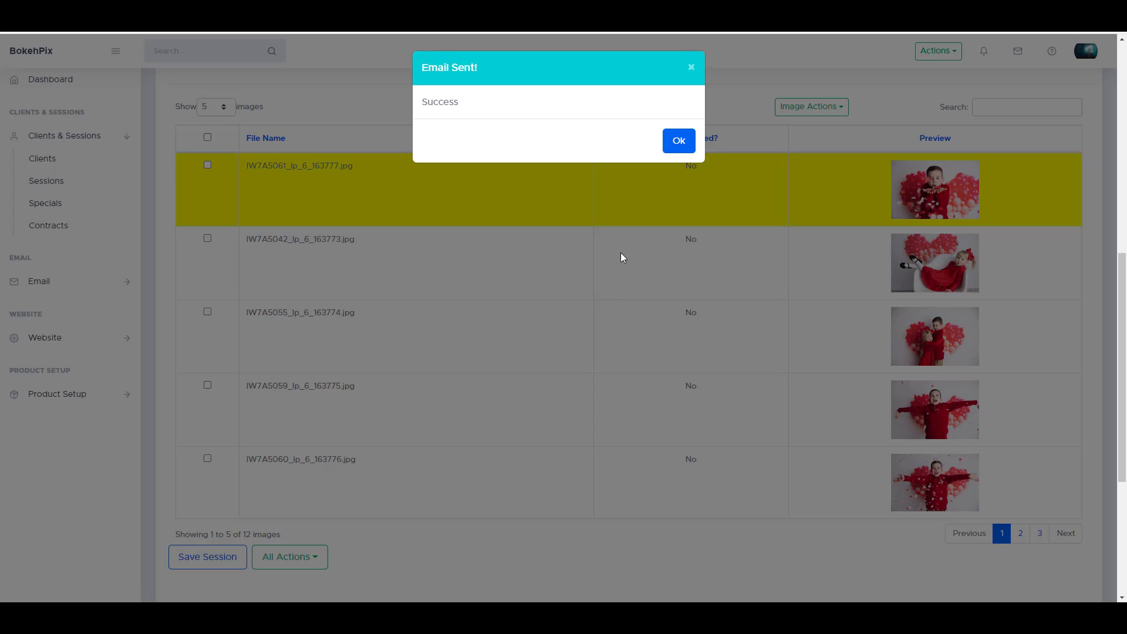
left_click(676, 141)
scroll(623, 141, "up", 2)
left_click(641, 126)
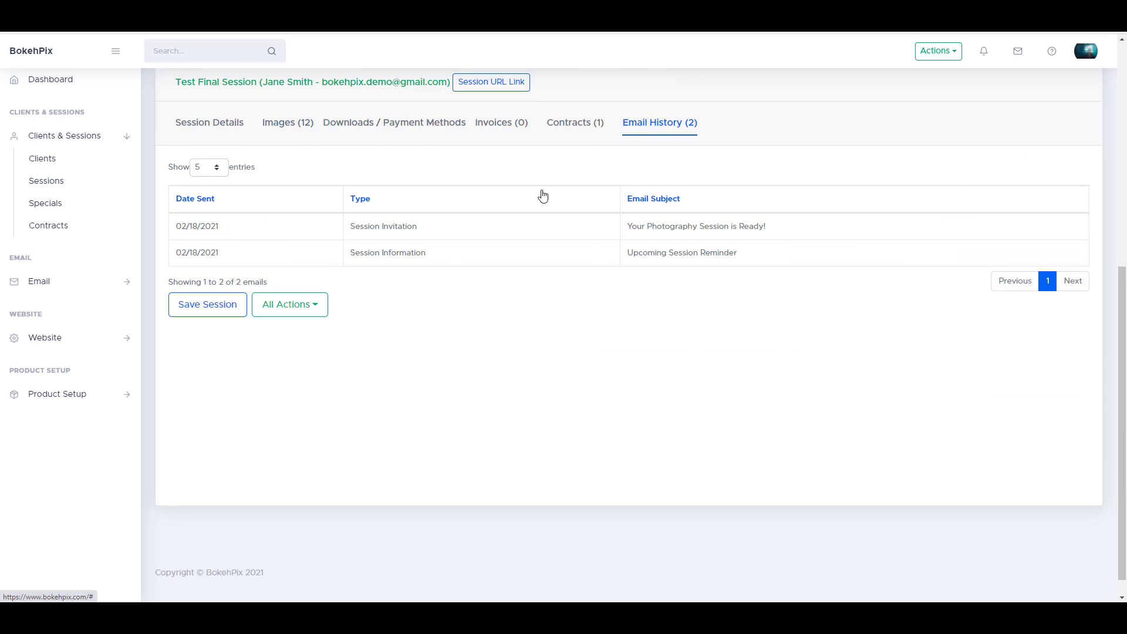
- Open the session's client portal, enter the gallery, and check the personal message under the session heading
left_click(492, 85)
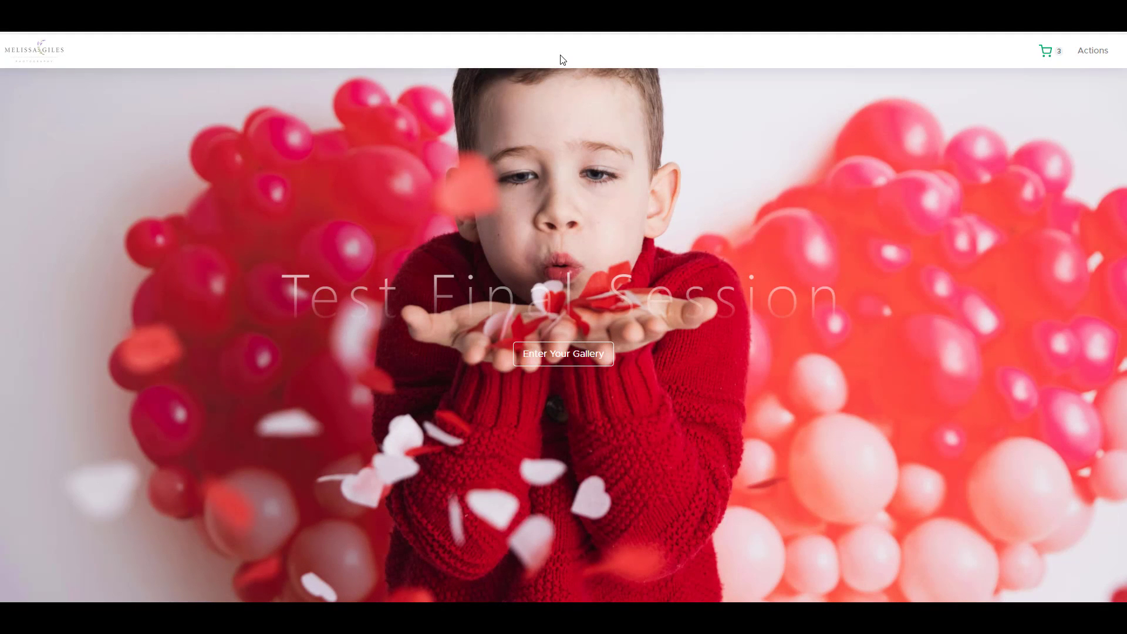
left_click(561, 353)
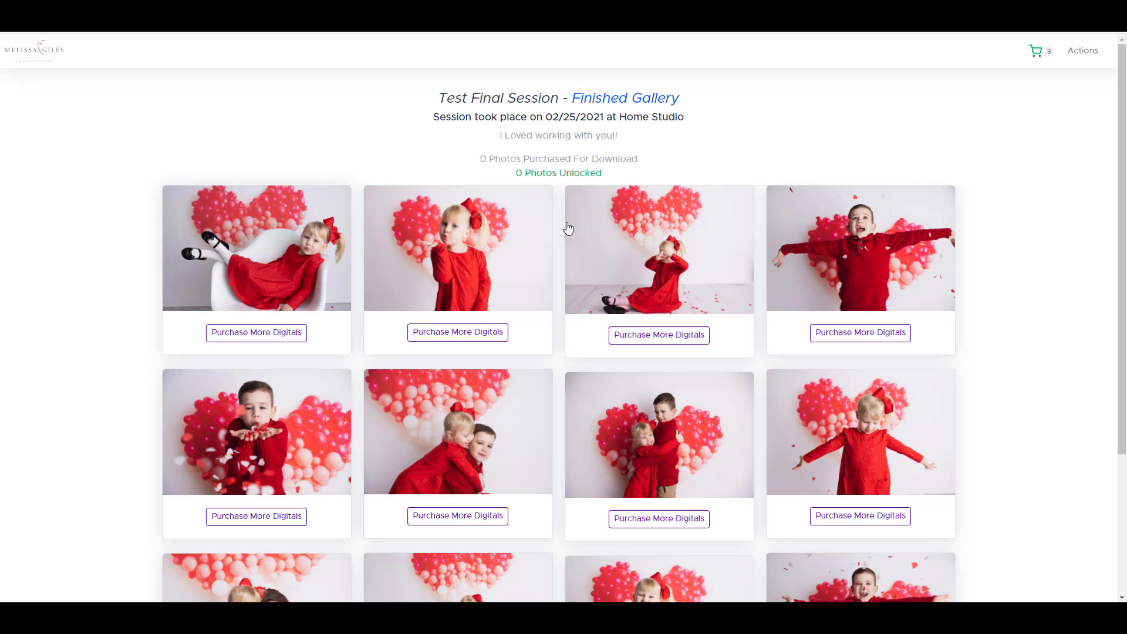
left_click_drag(510, 136, 625, 140)
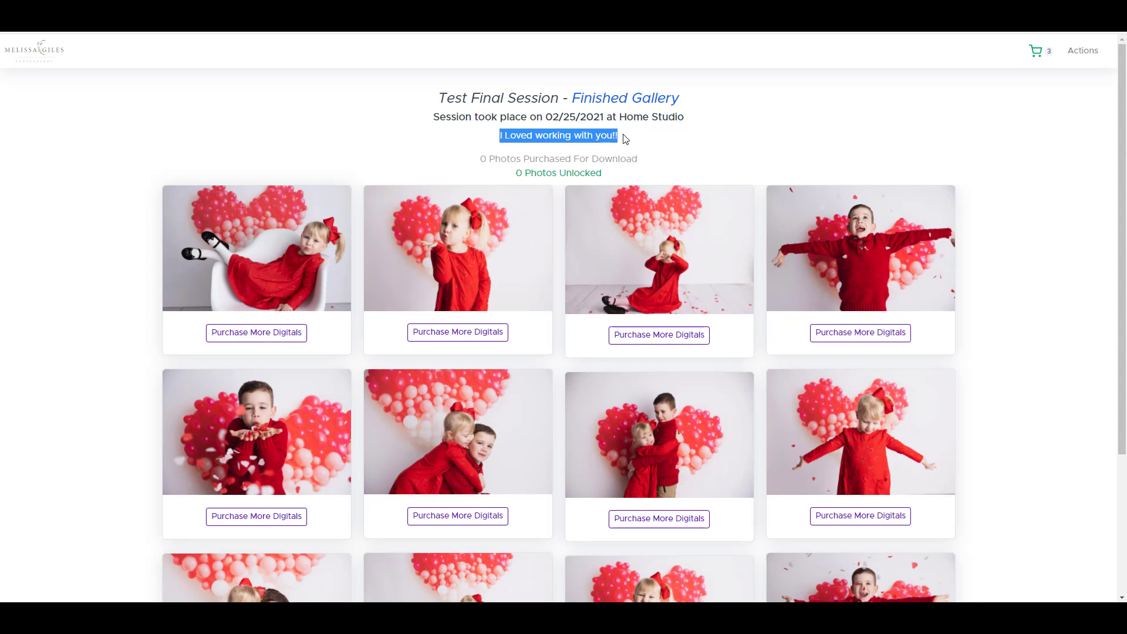
left_click(626, 140)
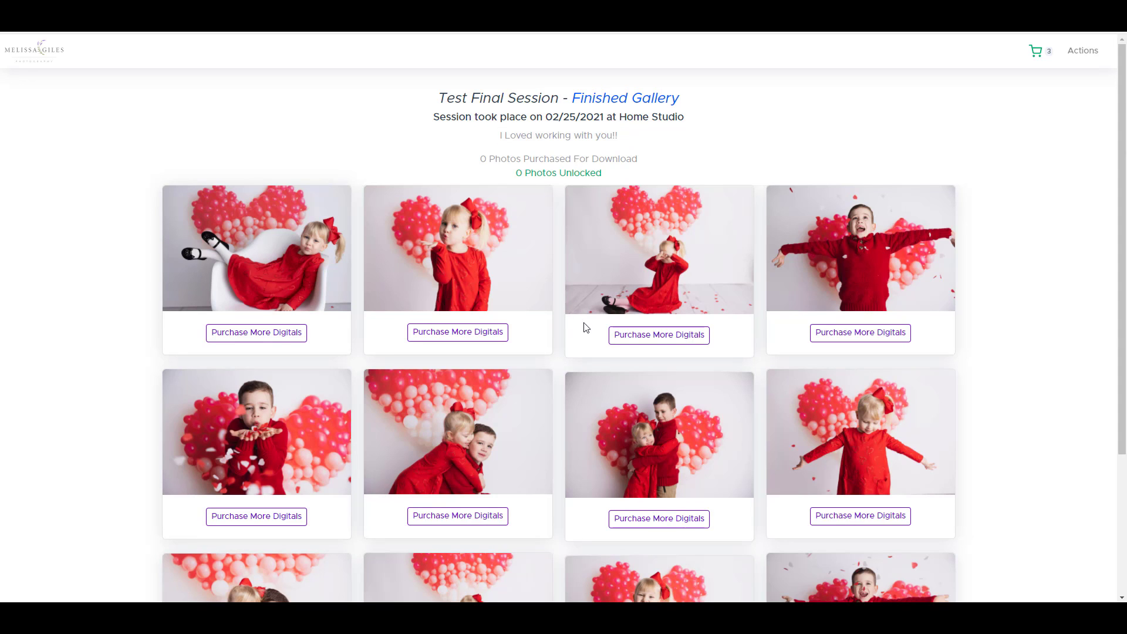
- Add the package of 10 digital downloads for $760.00 to the cart from the gallery
left_click(644, 344)
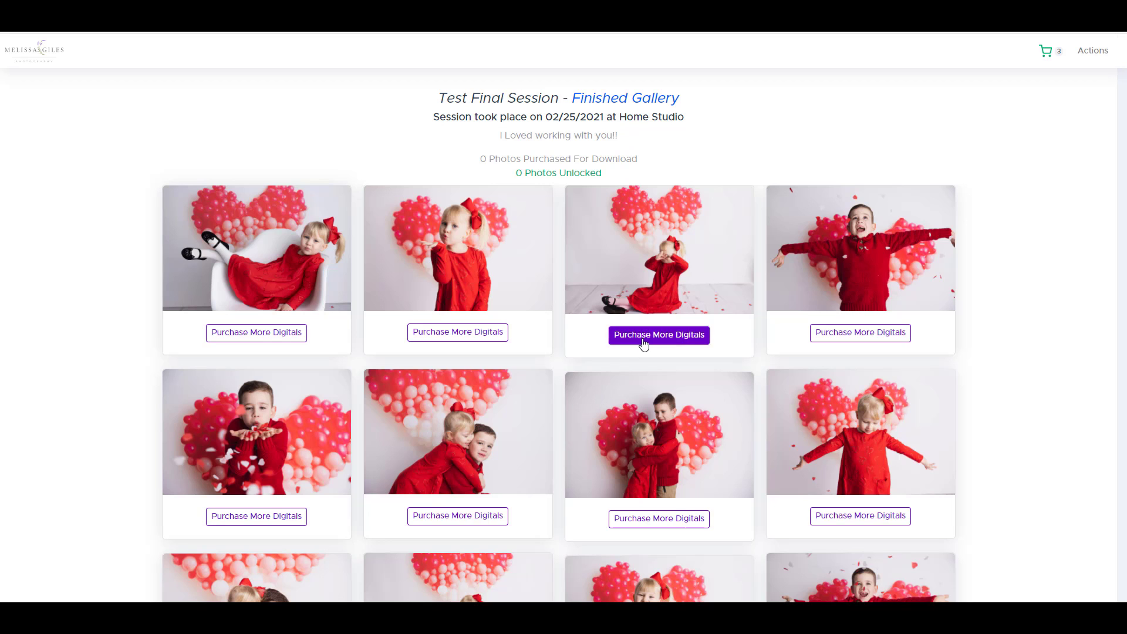
left_click(385, 129)
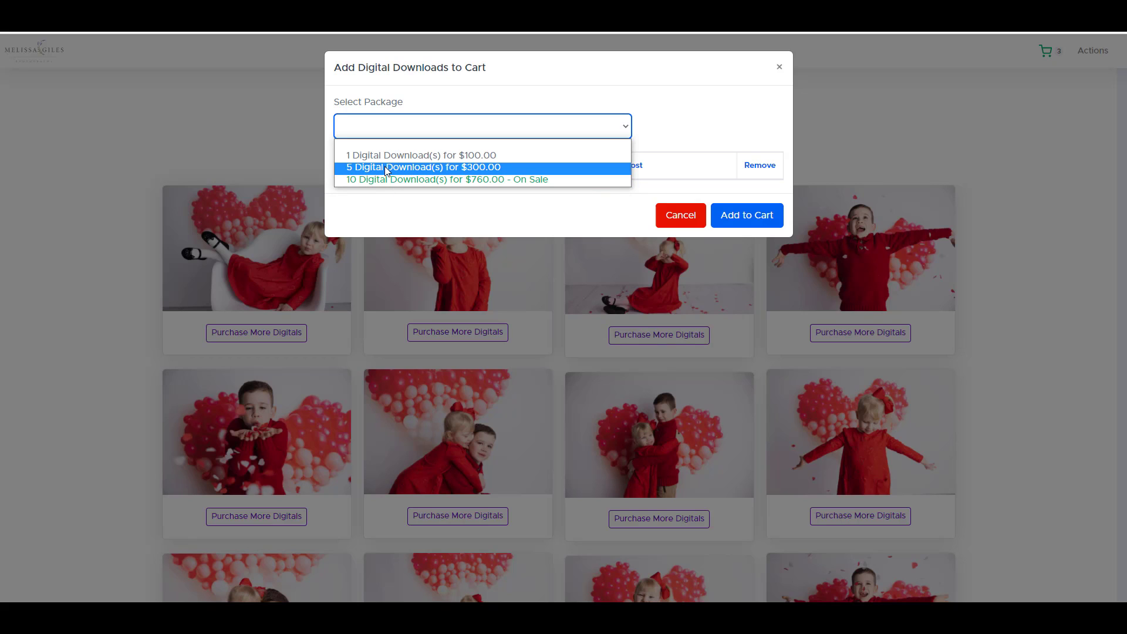
left_click(385, 168)
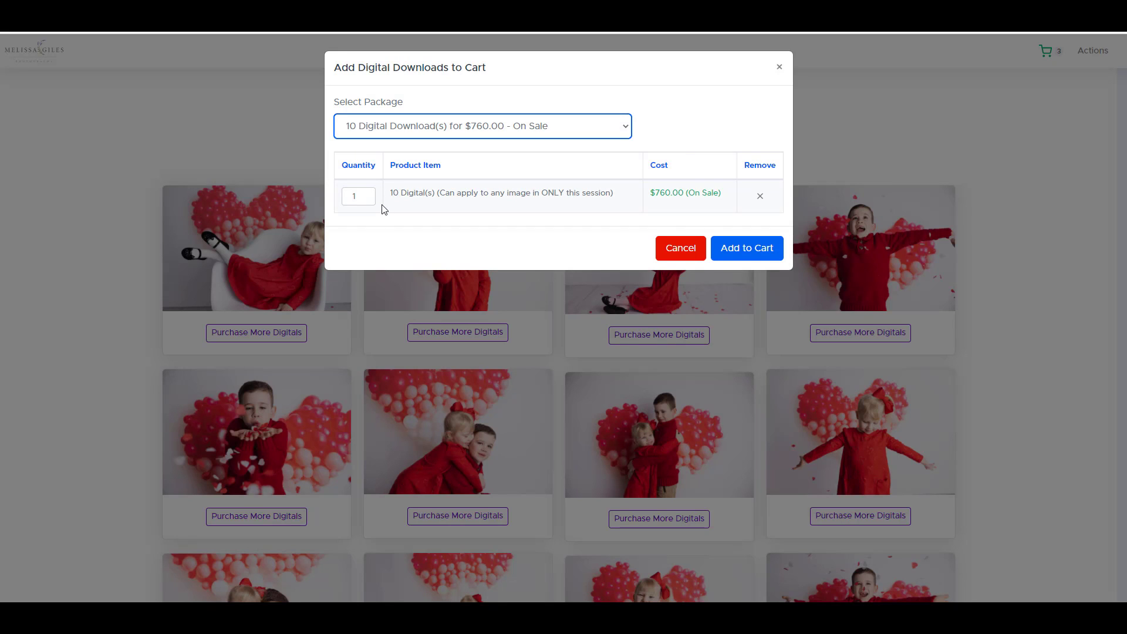
left_click(746, 248)
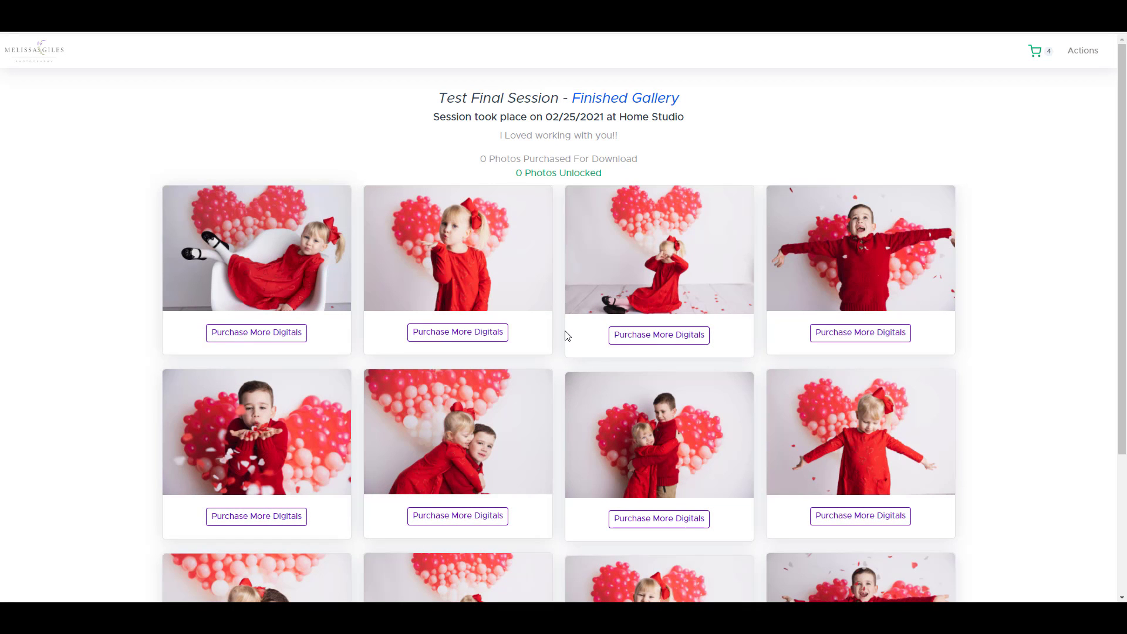
- Order 10 4x6 prints of the photo of the girl hugging the boy, add them to the cart, and close the photo
left_click(433, 439)
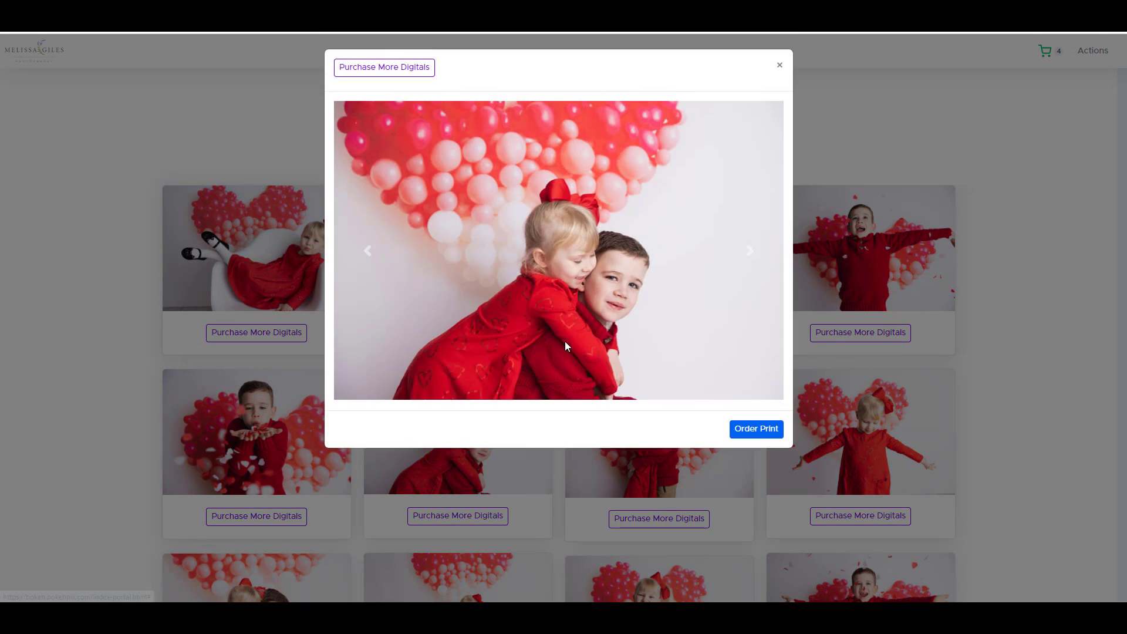
left_click(755, 430)
left_click(490, 124)
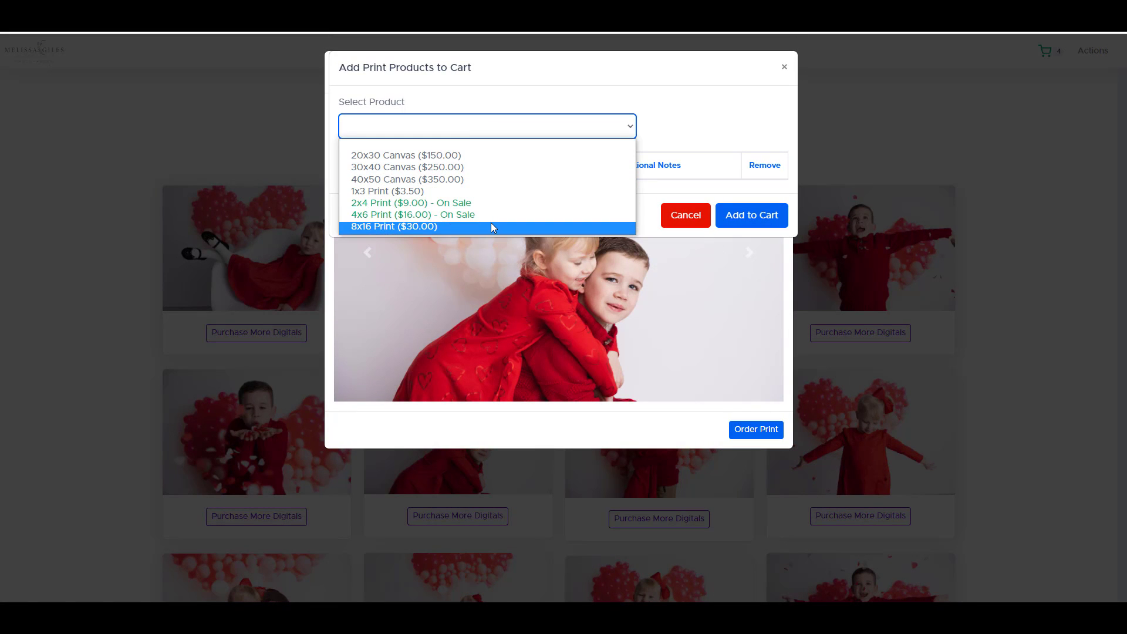
left_click(495, 216)
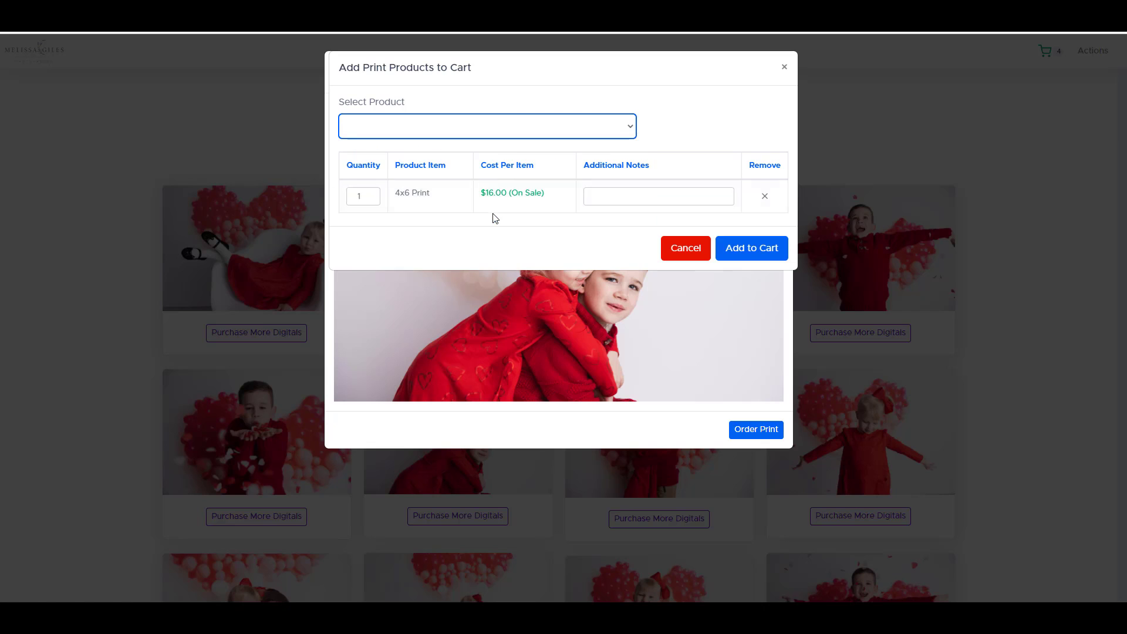
left_click(372, 194)
left_click(372, 194)
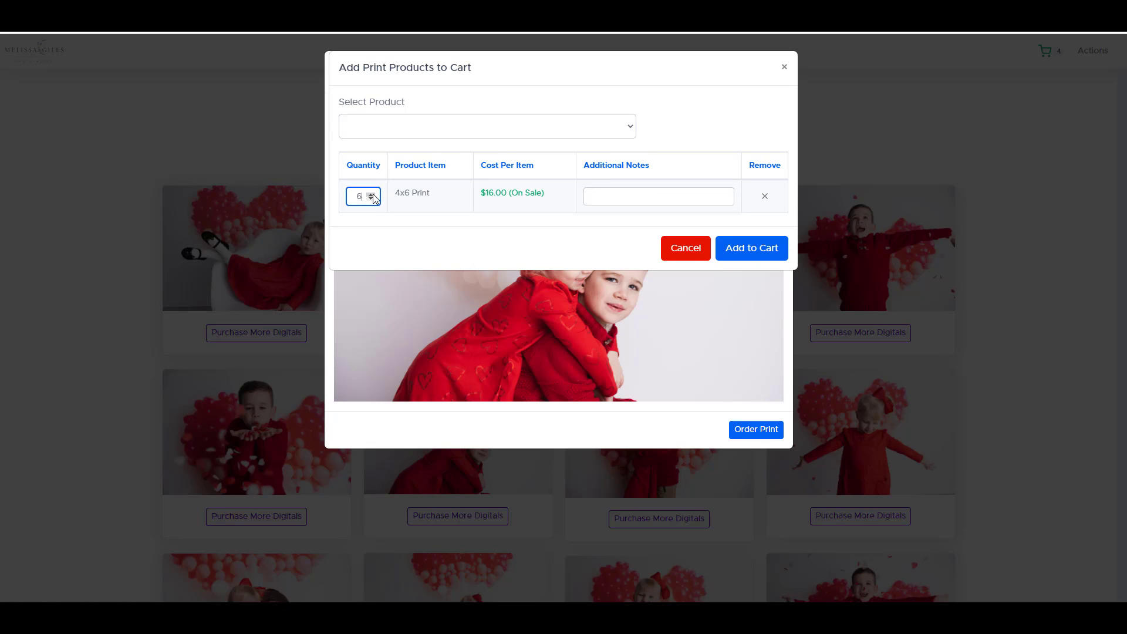
left_click(749, 251)
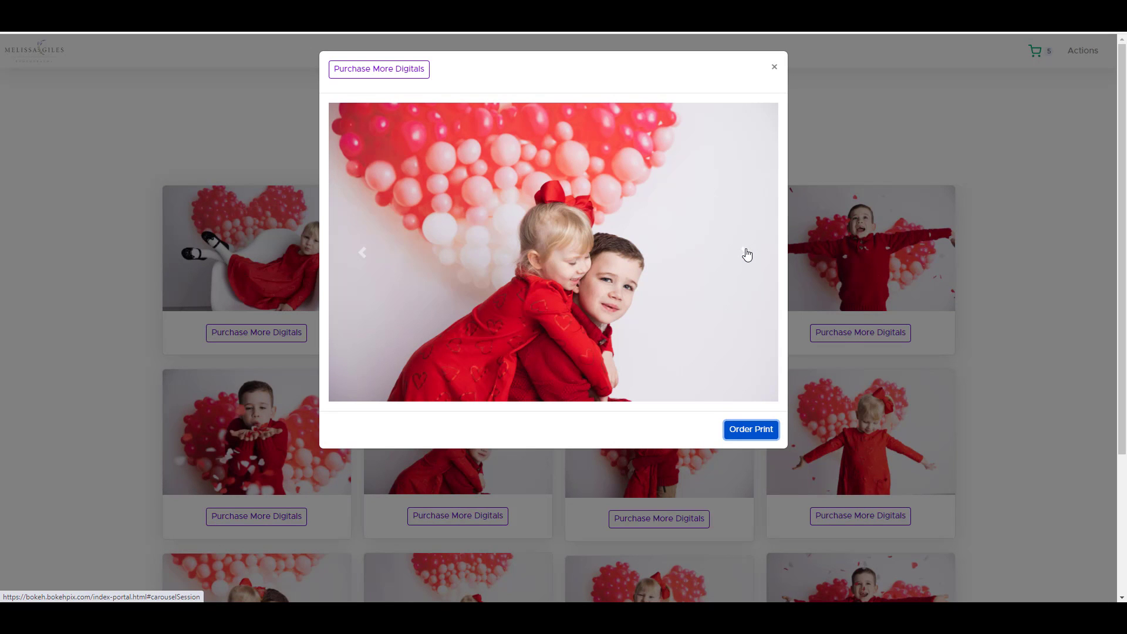
left_click(858, 158)
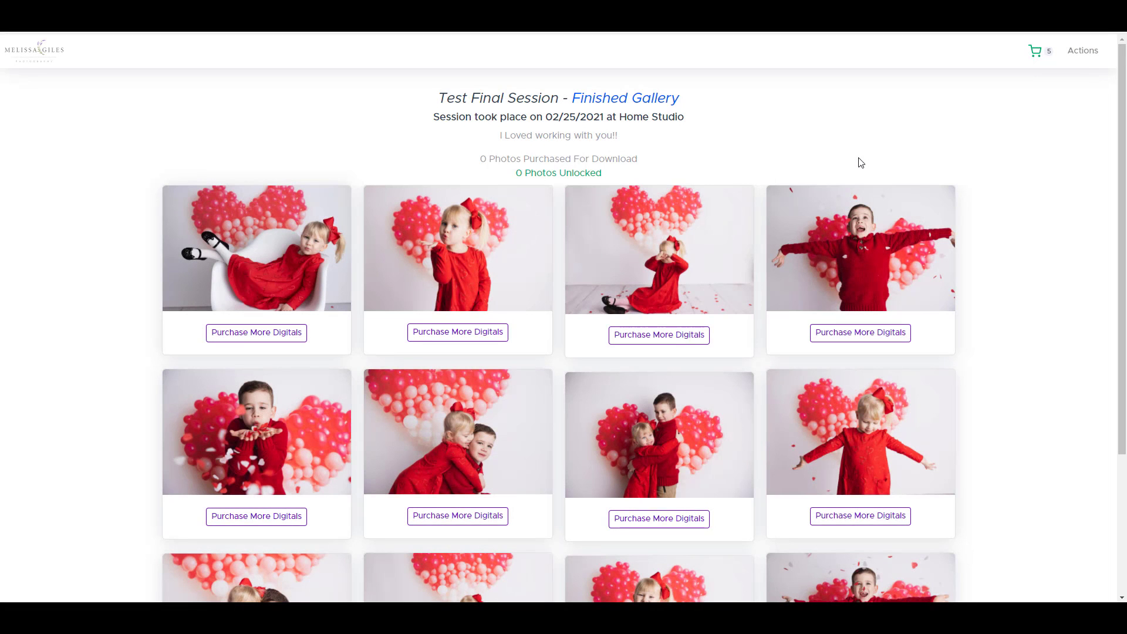
- Review the shopping cart, its shipping information and the order confirmation details, and close the cart without paying
left_click(1033, 54)
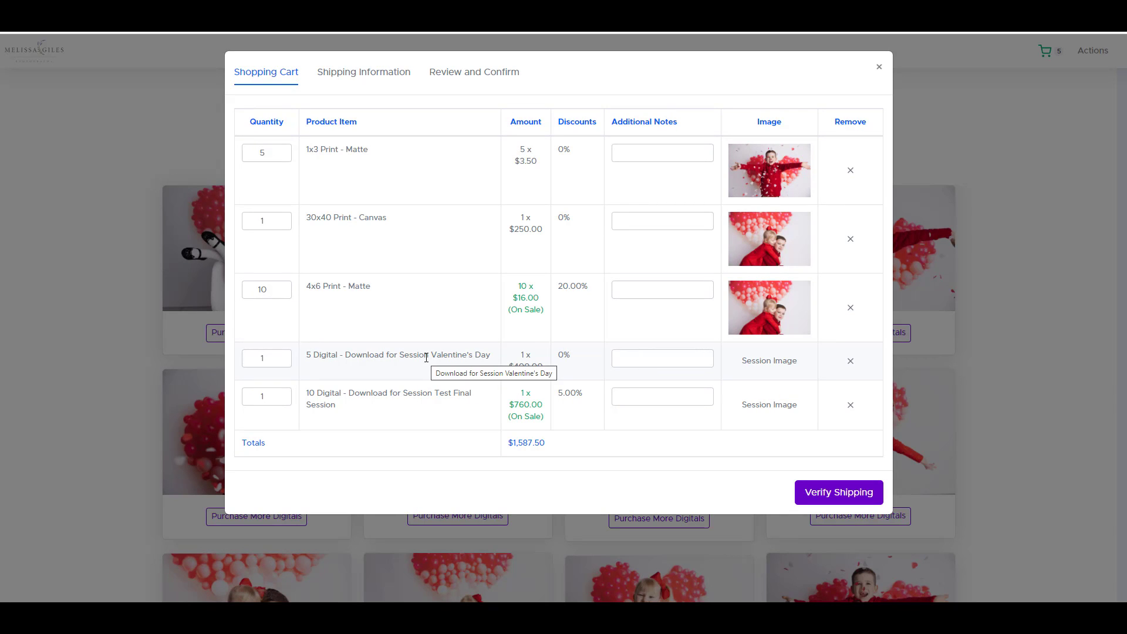
left_click(383, 80)
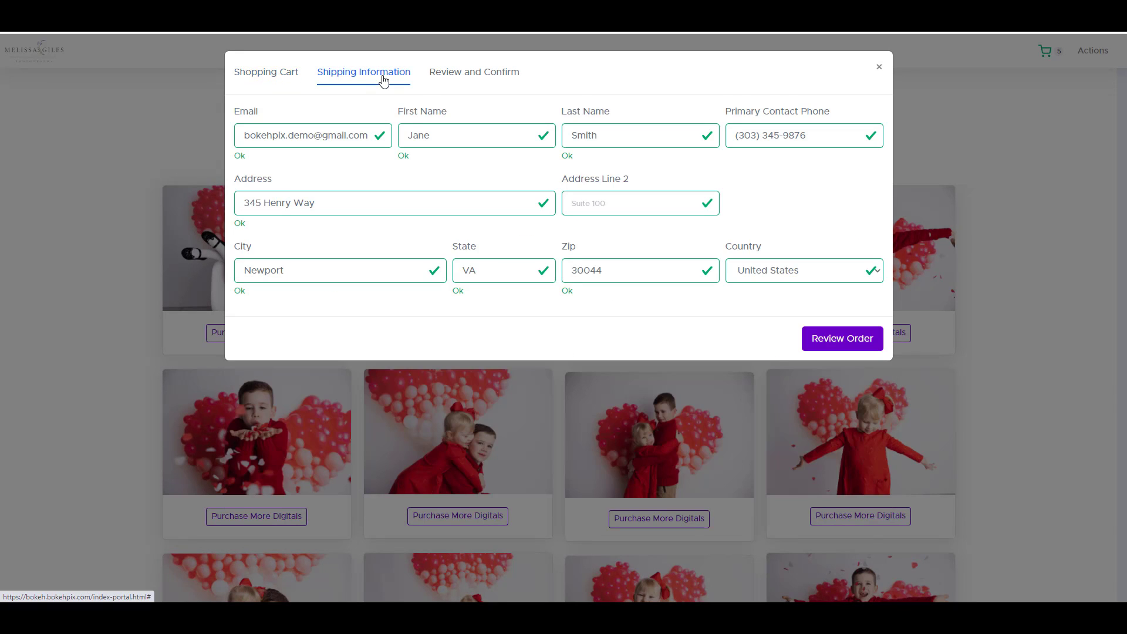
left_click(463, 78)
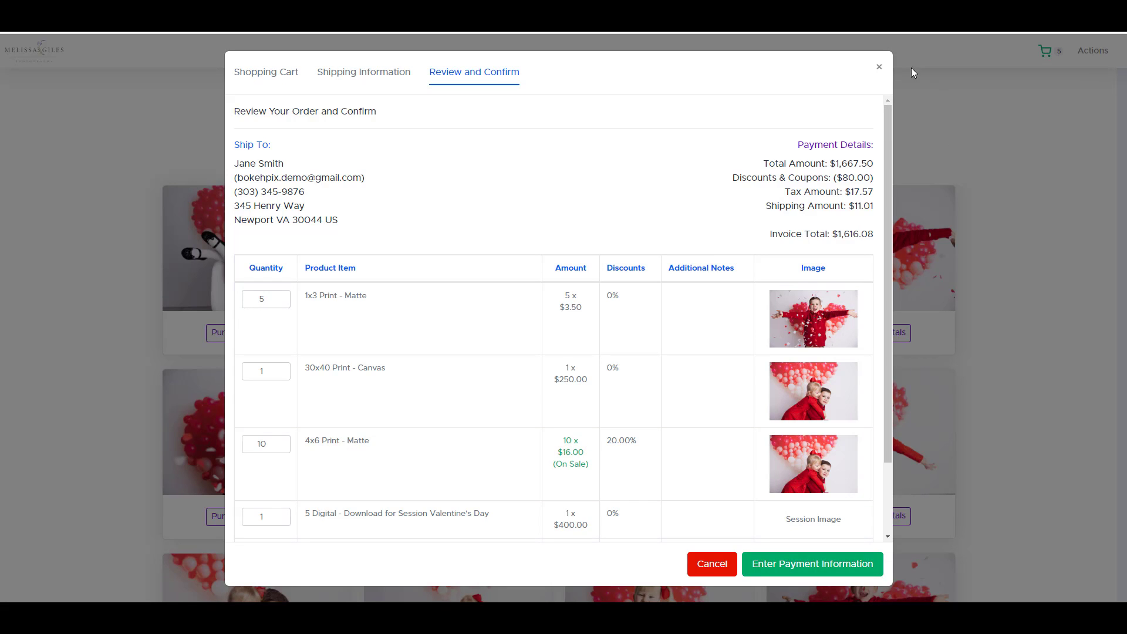
left_click(878, 67)
- Read the help on downloading images, and return to the client's list of all sessions
left_click(1084, 52)
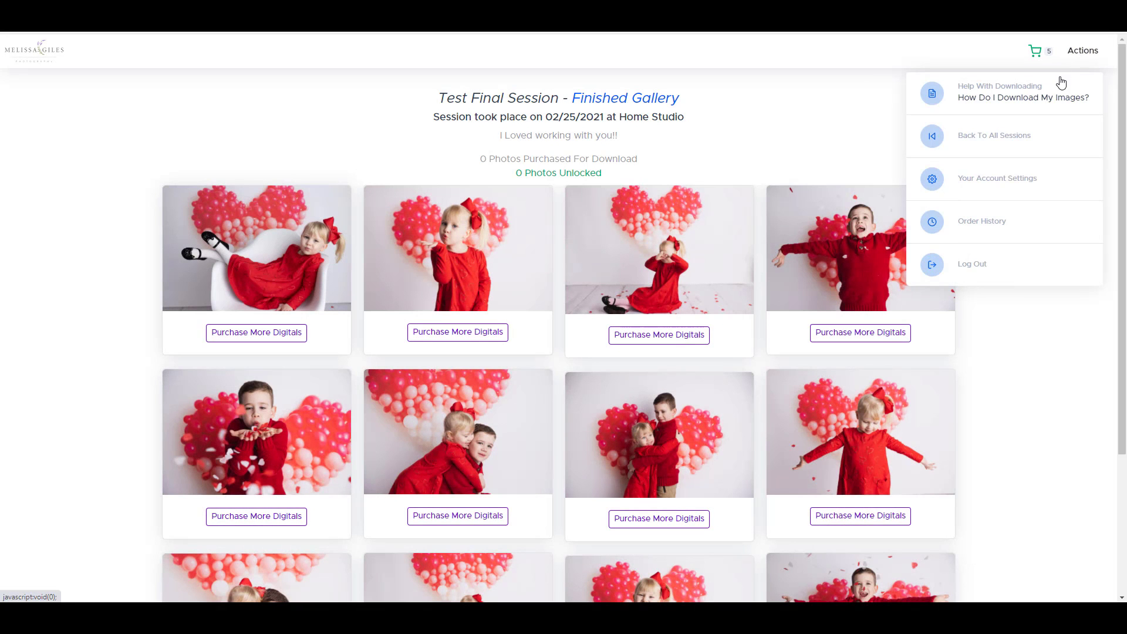
left_click(1042, 106)
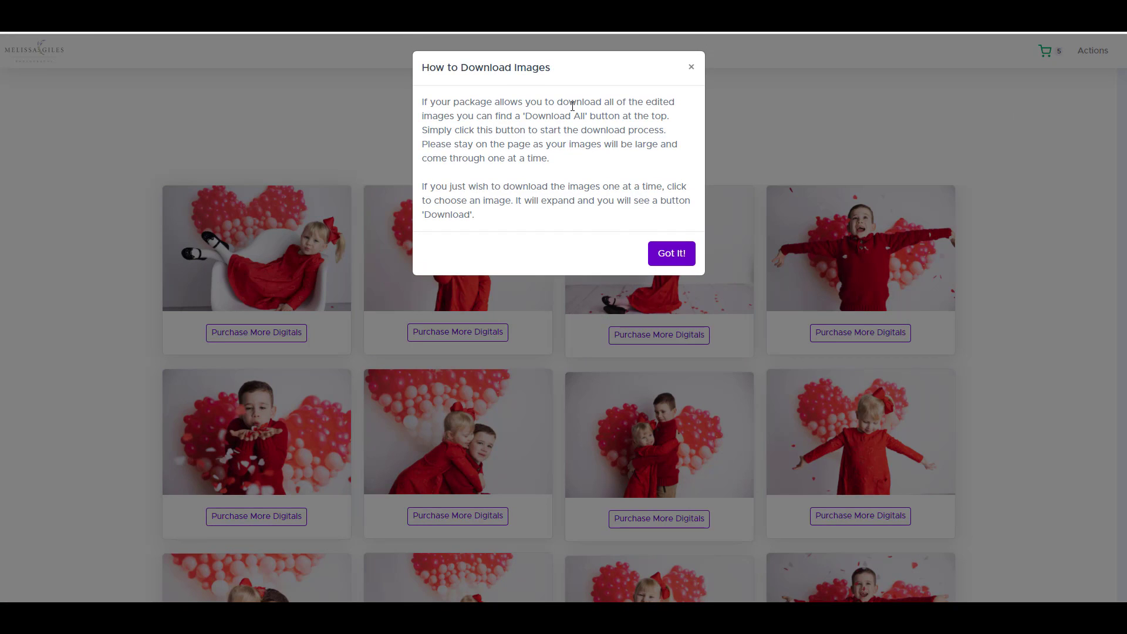
left_click(672, 253)
left_click(1084, 51)
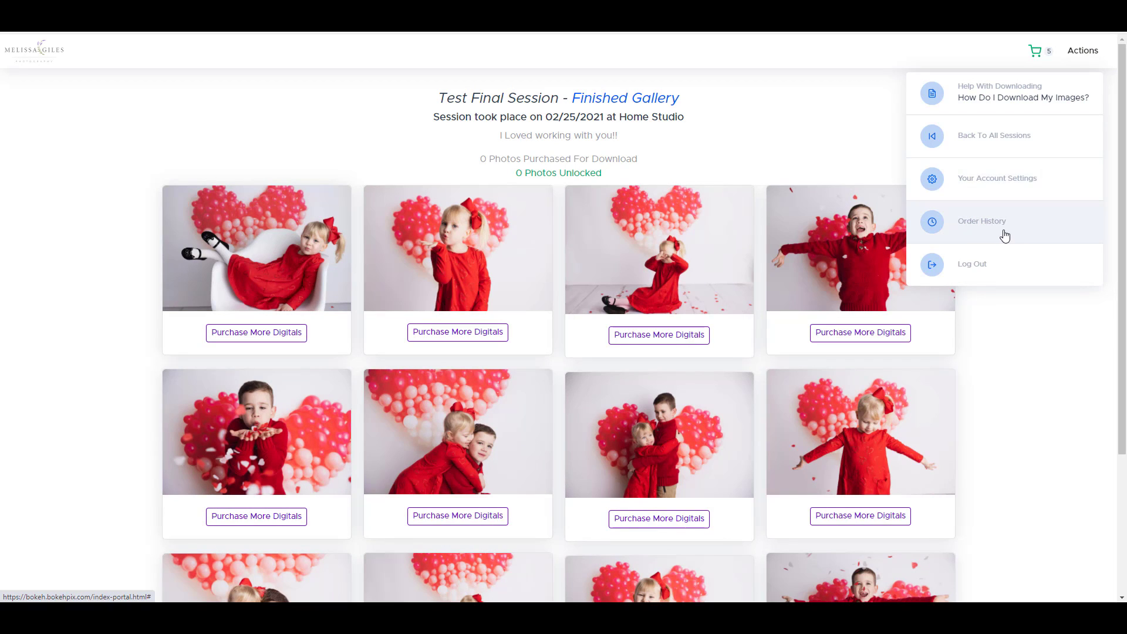
left_click(935, 142)
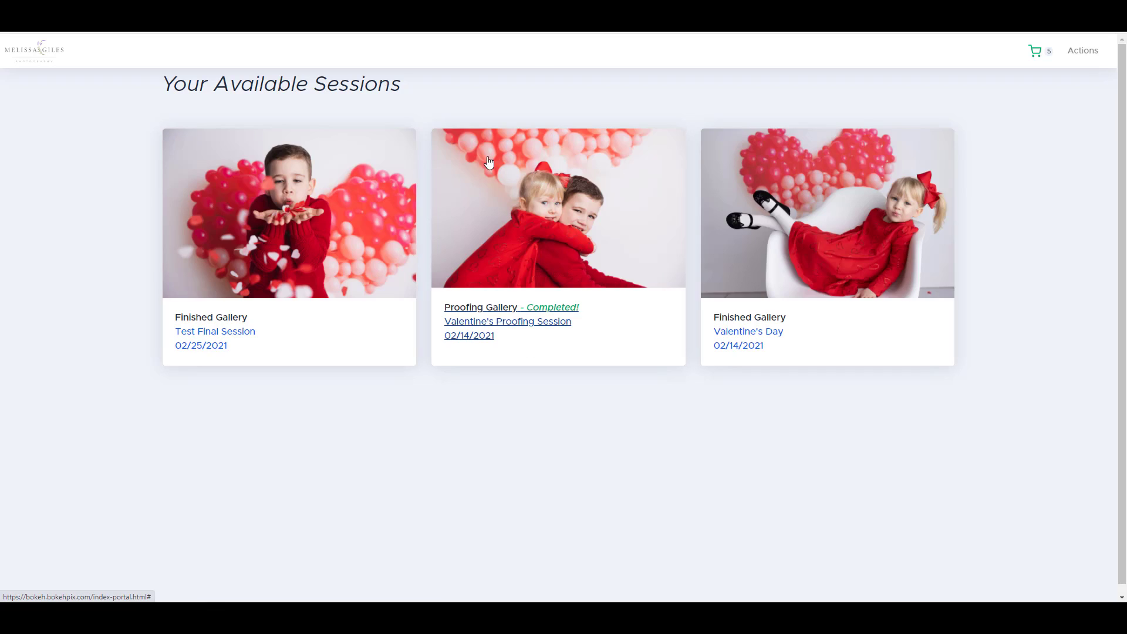